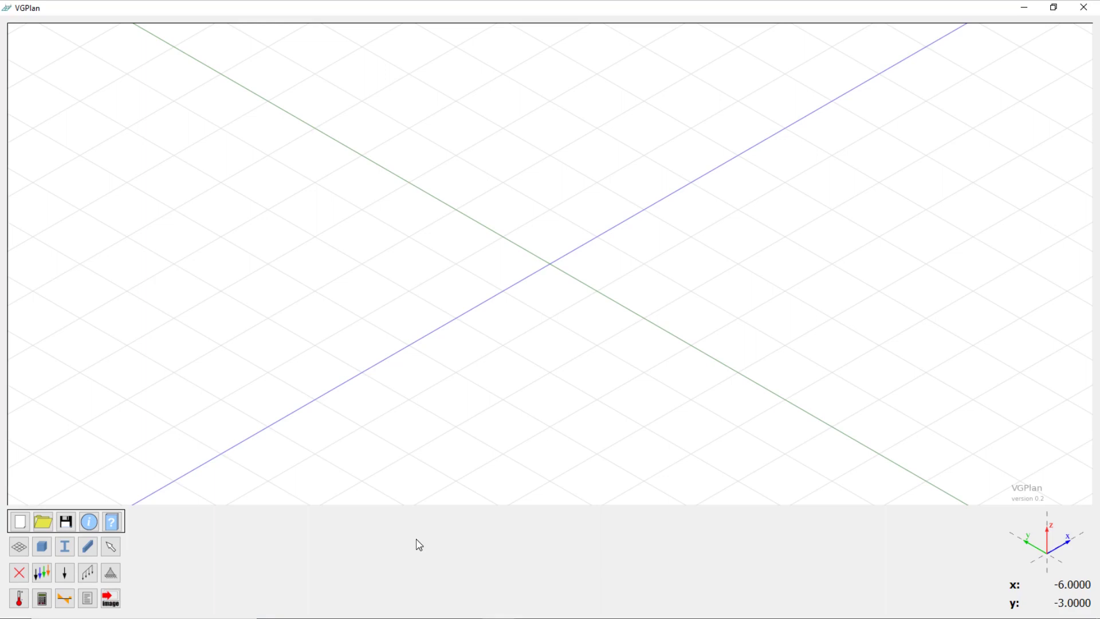
- Set the grid's x and y steps to 100 and let the symbol size adjust automatically
left_click(19, 546)
left_click_drag(198, 528, 163, 525)
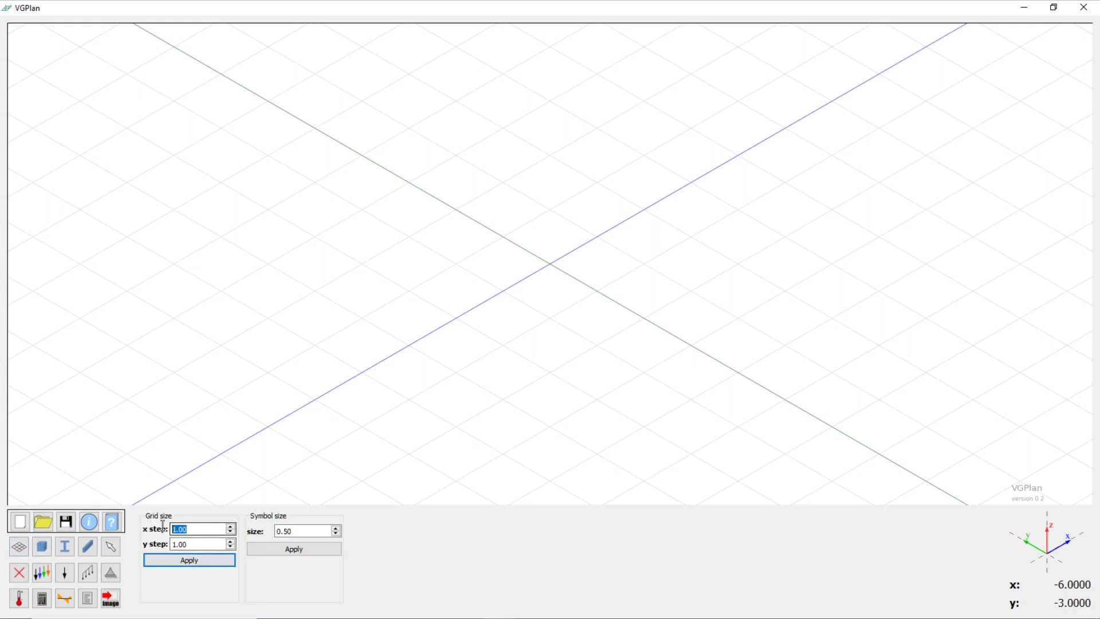
type("10")
key("Tab")
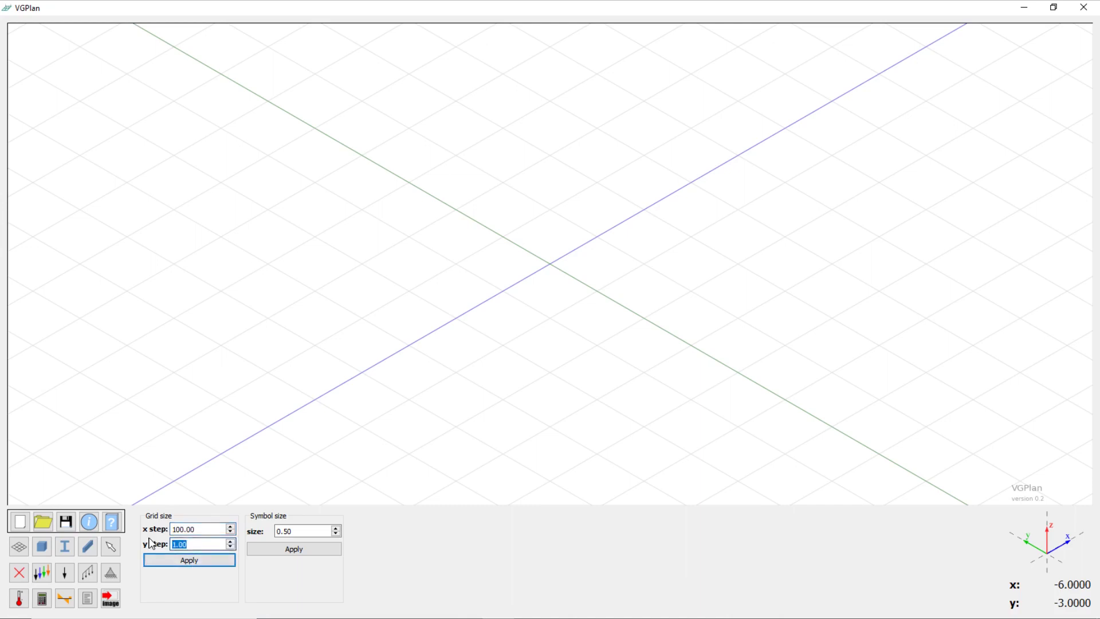
type("100")
left_click(184, 564)
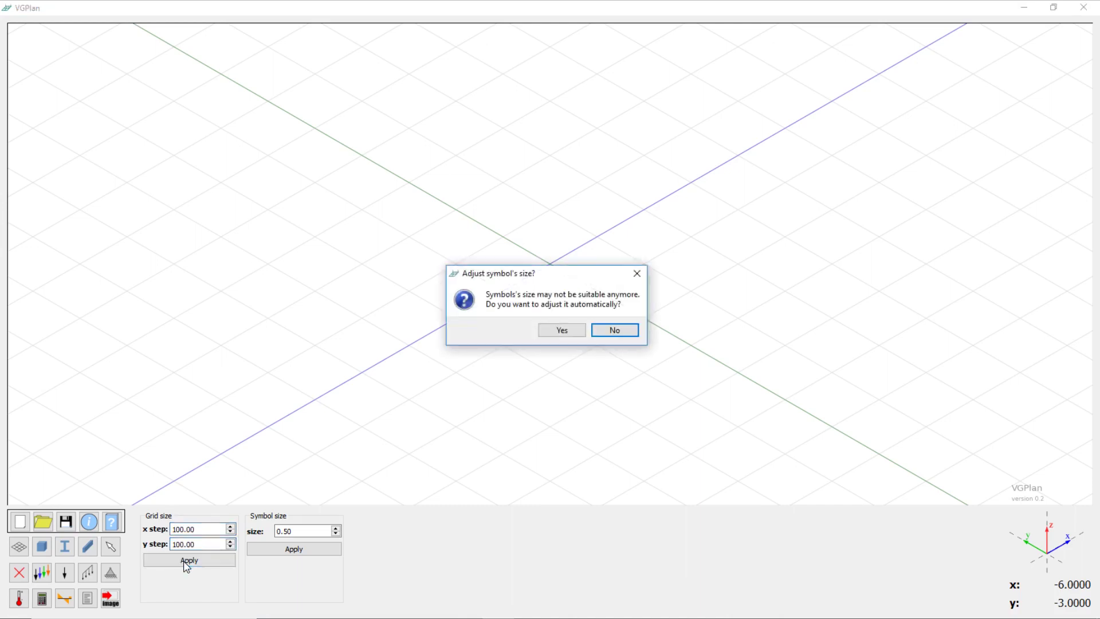
left_click(560, 329)
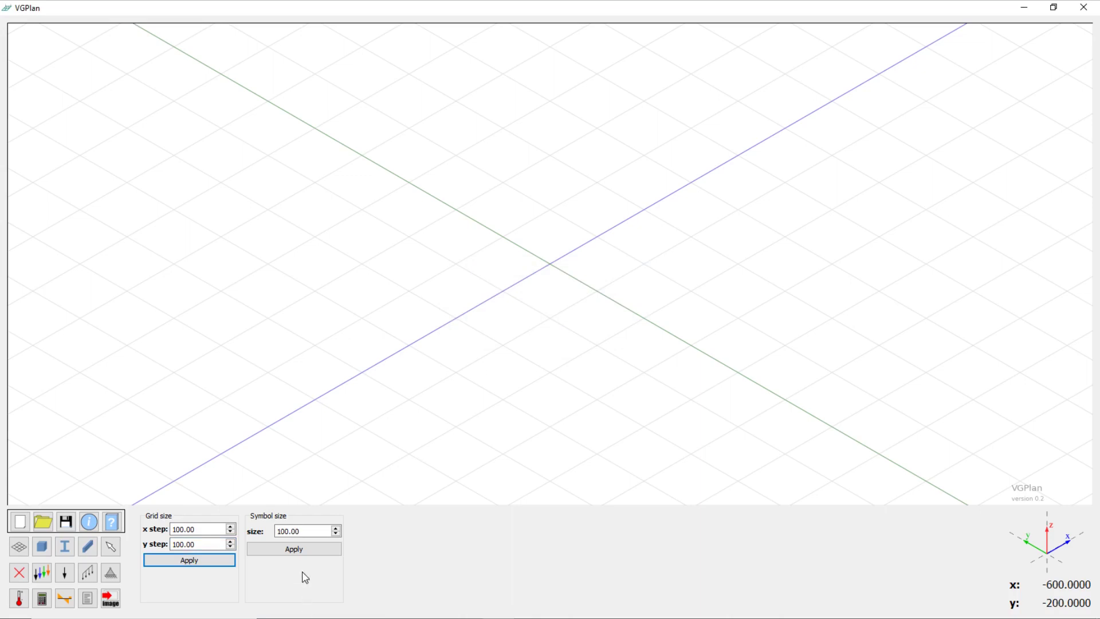
- Begin a material definition named mat with a Young's modulus of 2000
left_click(44, 547)
left_click(170, 529)
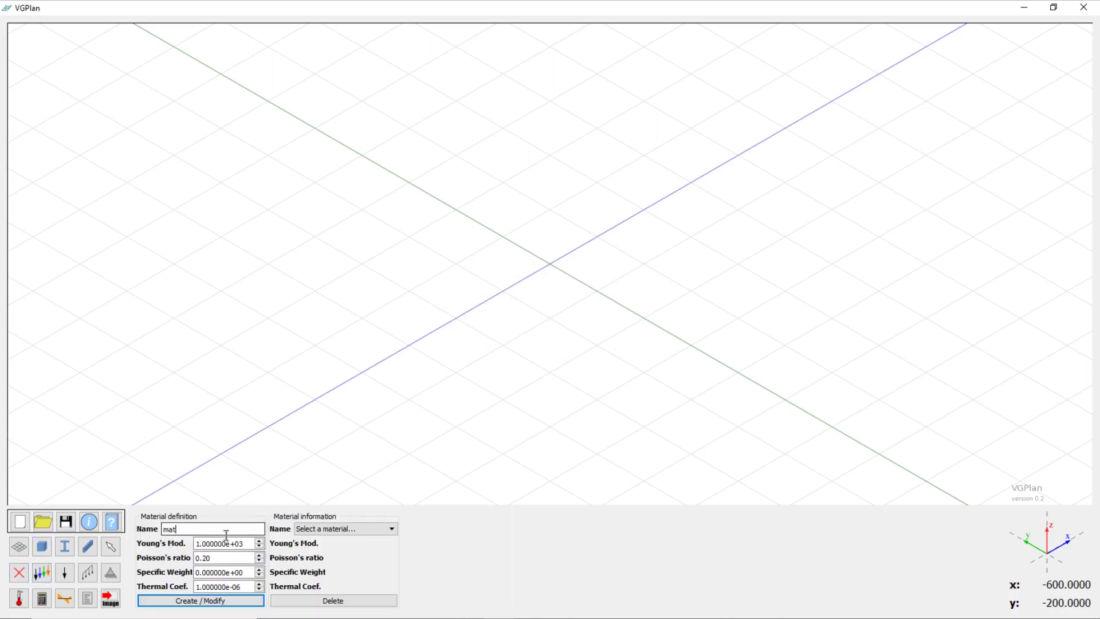
left_click_drag(247, 543, 152, 544)
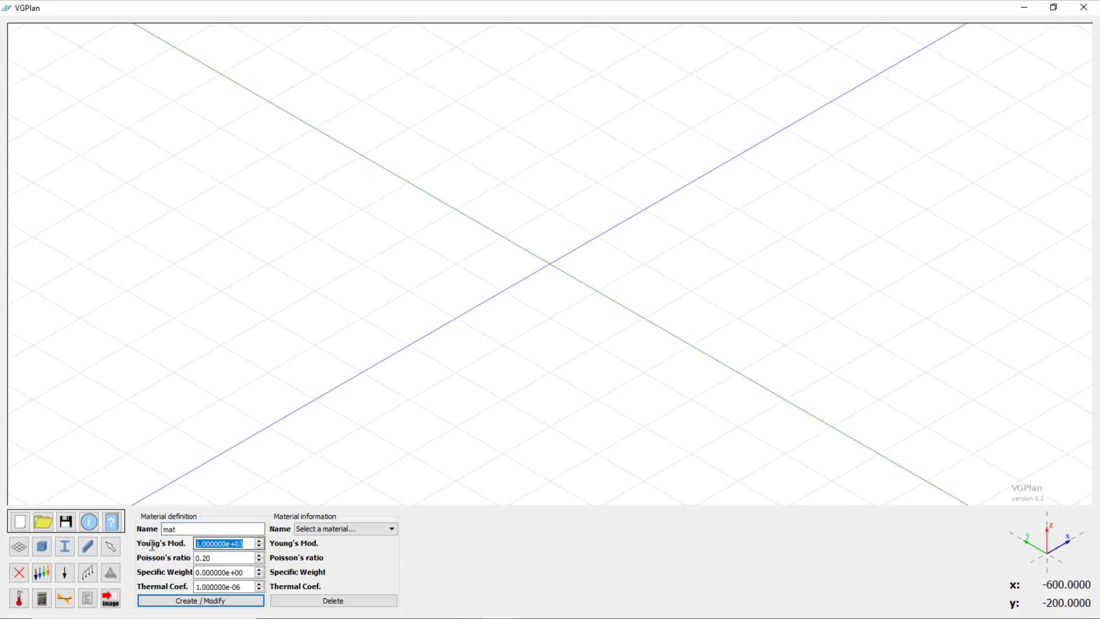
type("2.0")
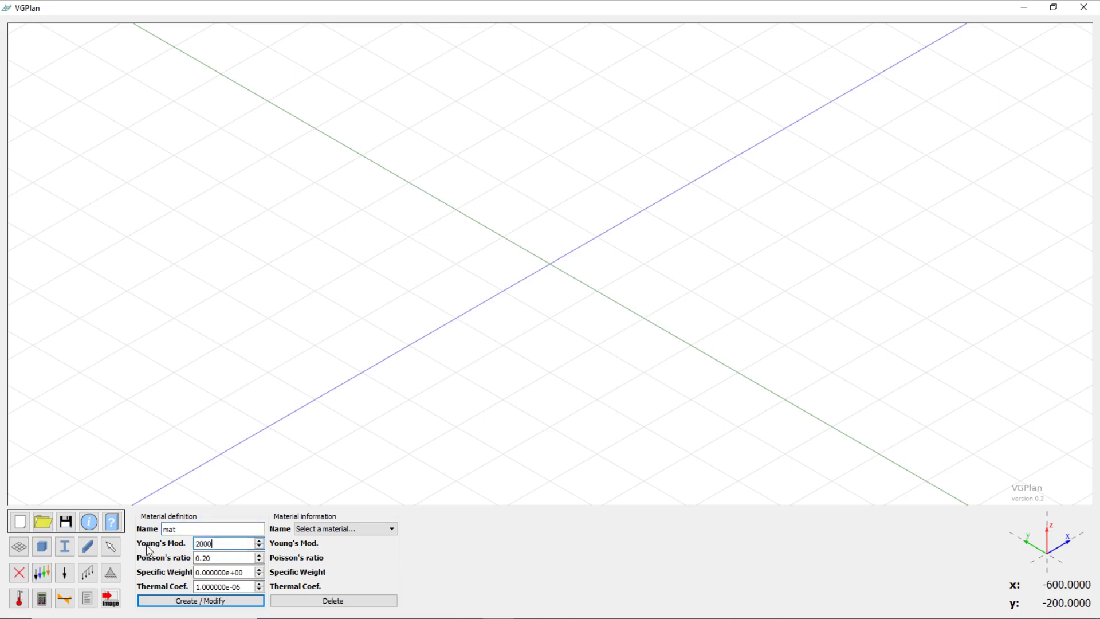
type("00")
- Set the material's thermal coefficient to 8e-6, create it, and display the stored data of mat
left_click(252, 587)
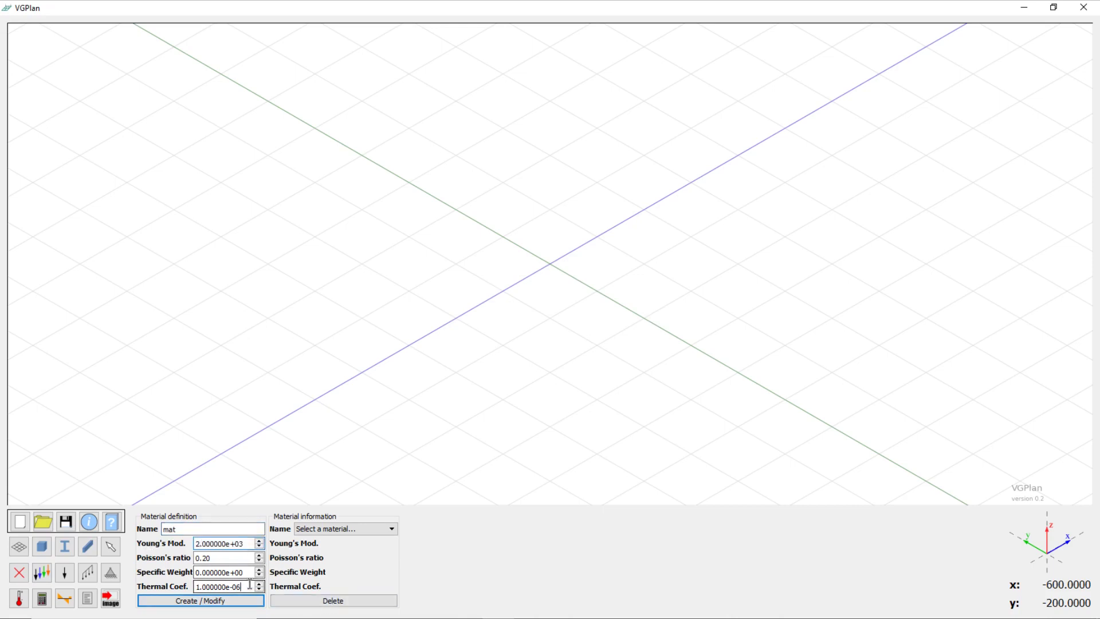
left_click_drag(252, 587, 168, 579)
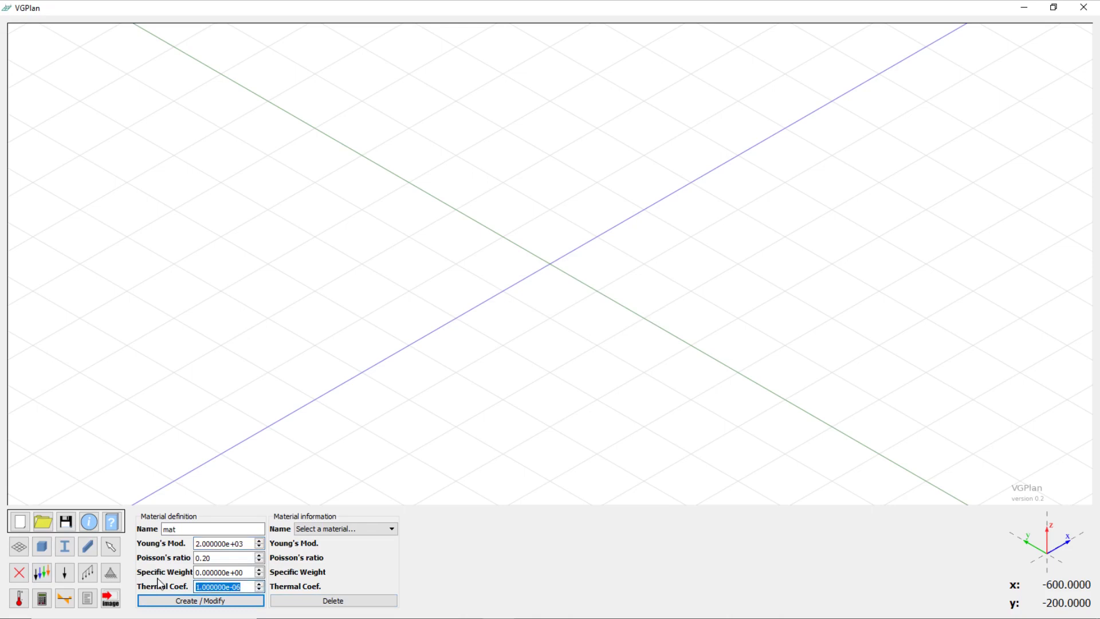
type("8e-6")
left_click(247, 572)
left_click(228, 600)
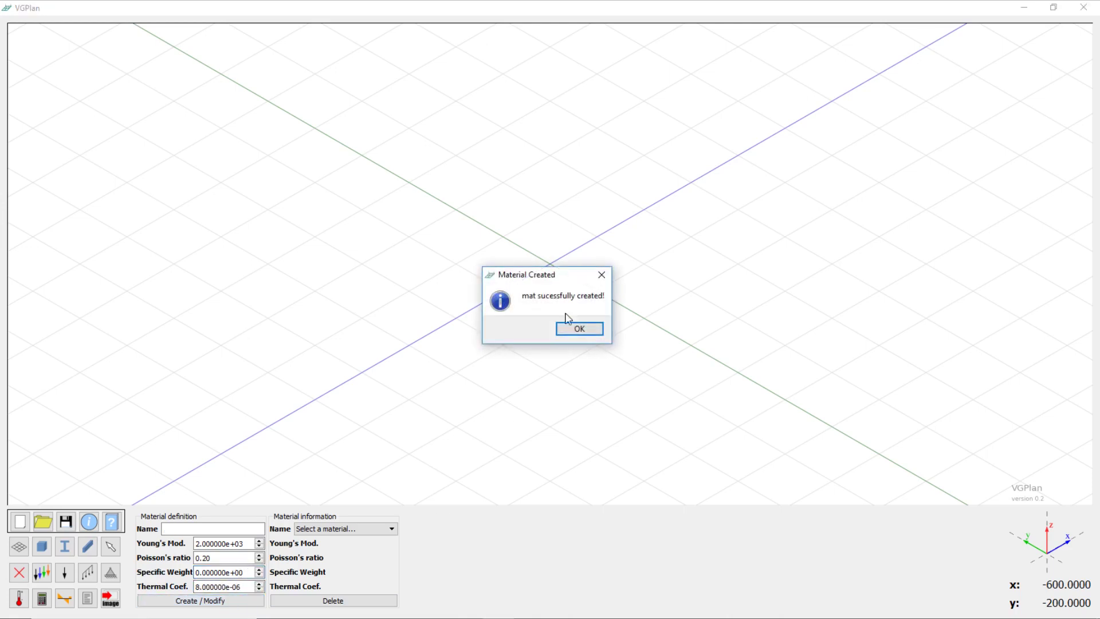
left_click(582, 328)
left_click(351, 533)
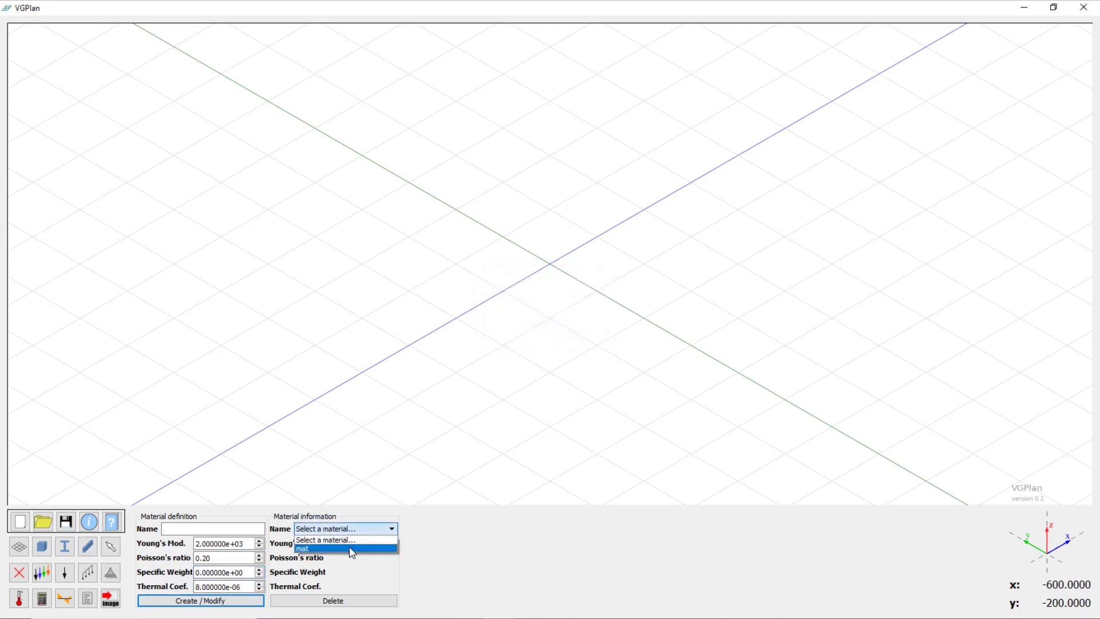
left_click(351, 548)
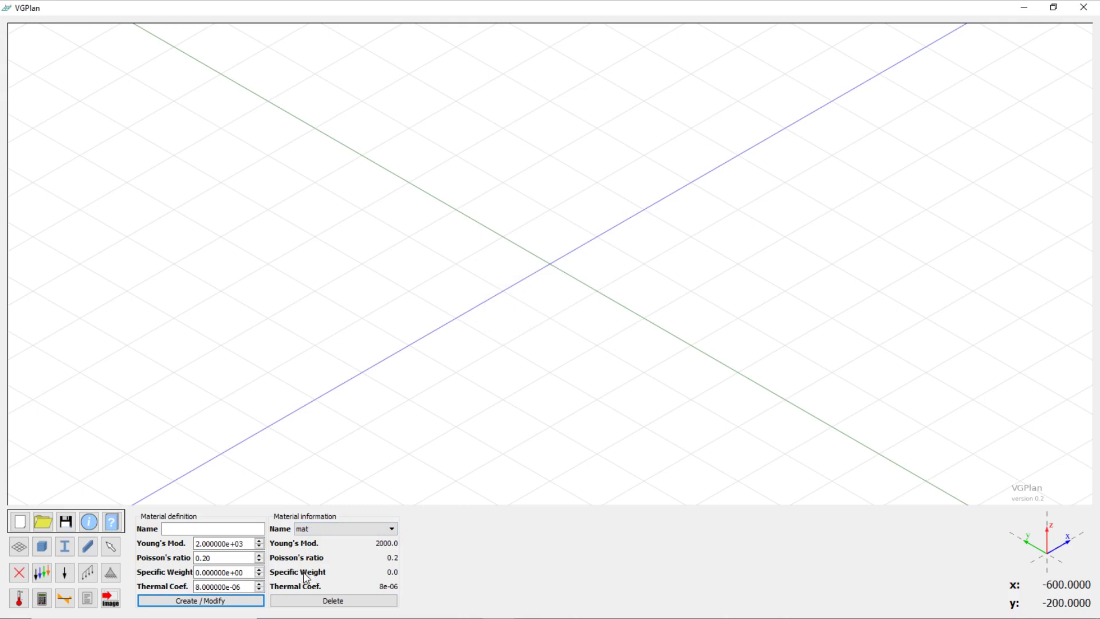
- Begin a section definition named sec with a bending inertia of 64000
left_click(65, 546)
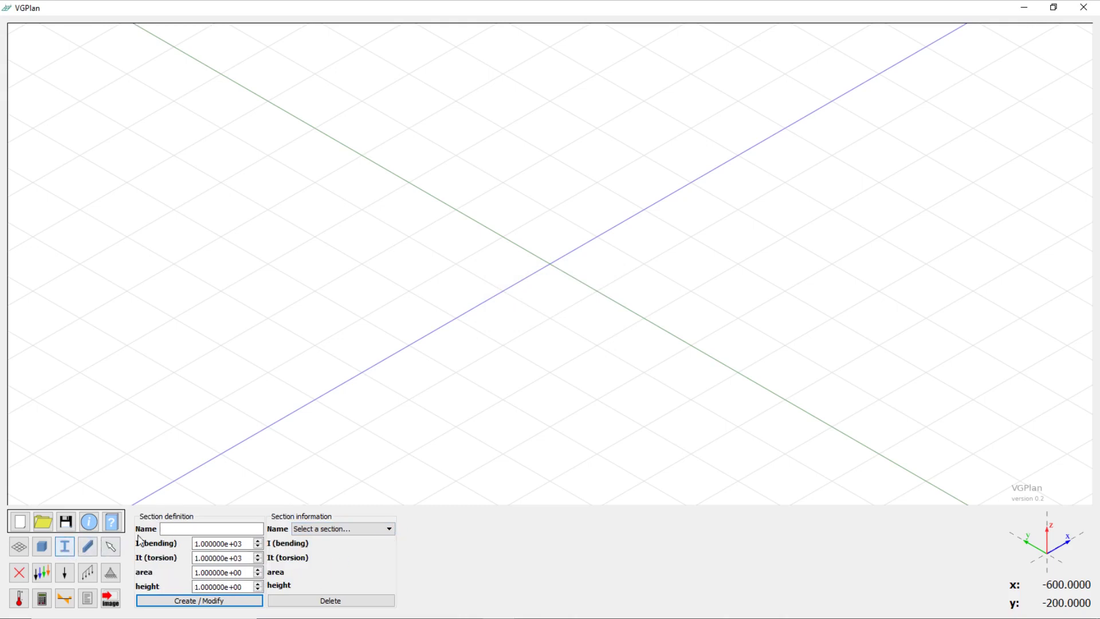
left_click(180, 528)
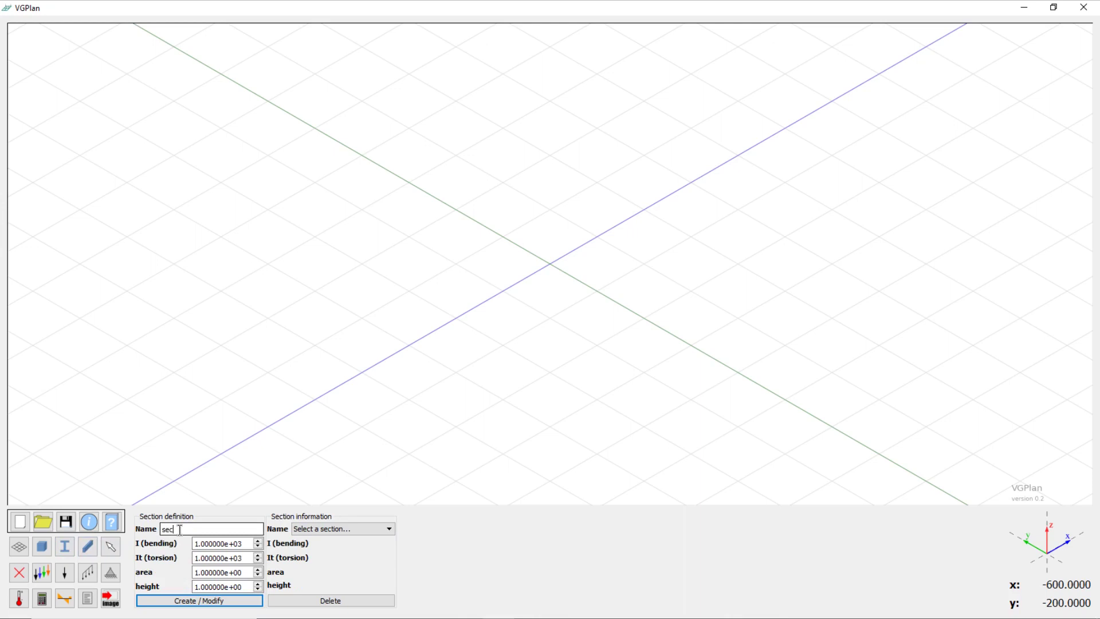
left_click(250, 545)
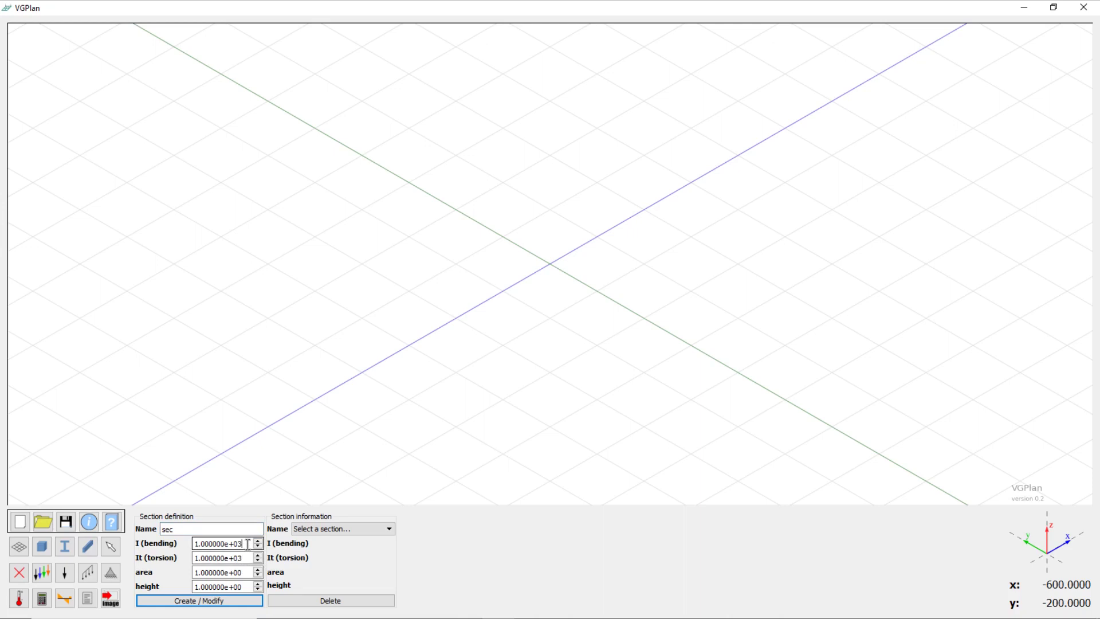
left_click_drag(247, 544, 190, 541)
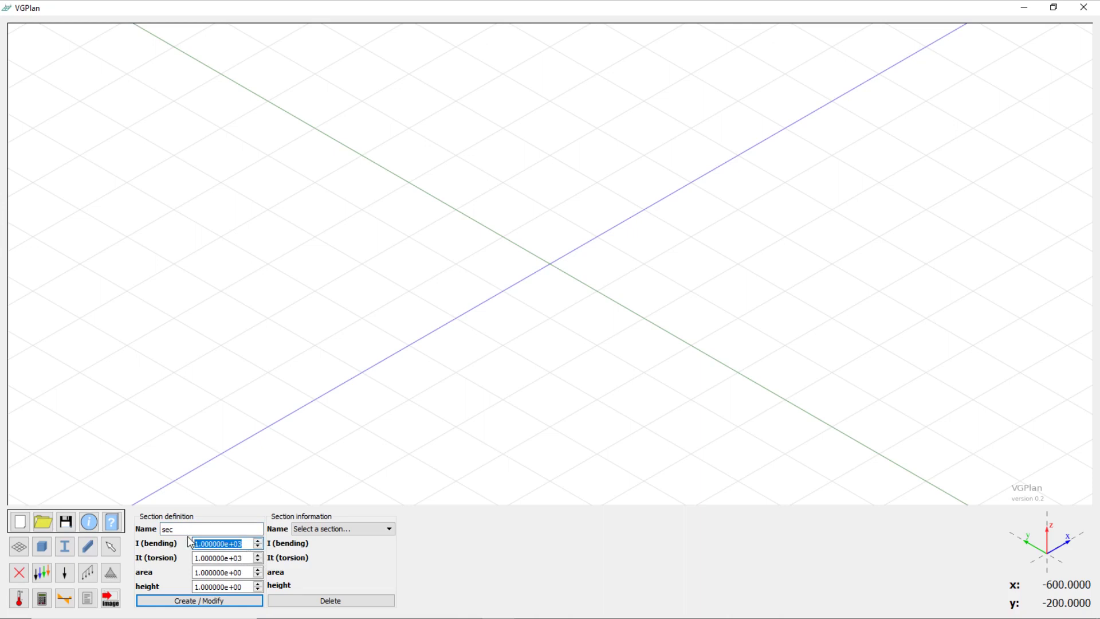
type("64000")
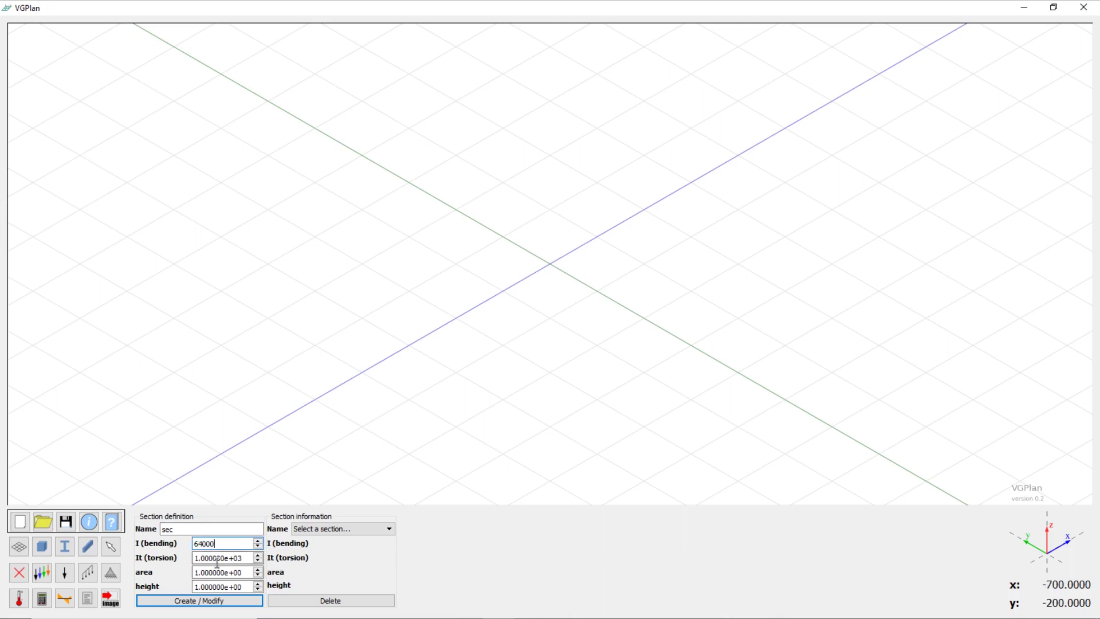
- Set the section height to 40, create the section, and check the list of defined sections
left_click(245, 588)
left_click_drag(246, 587, 198, 586)
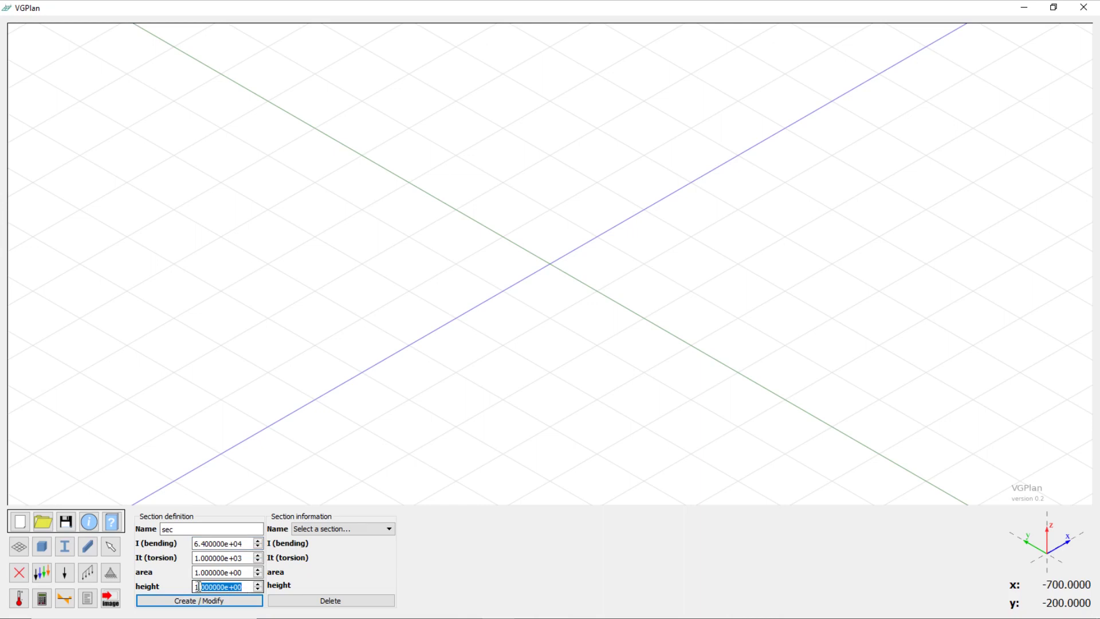
type("40")
left_click(192, 600)
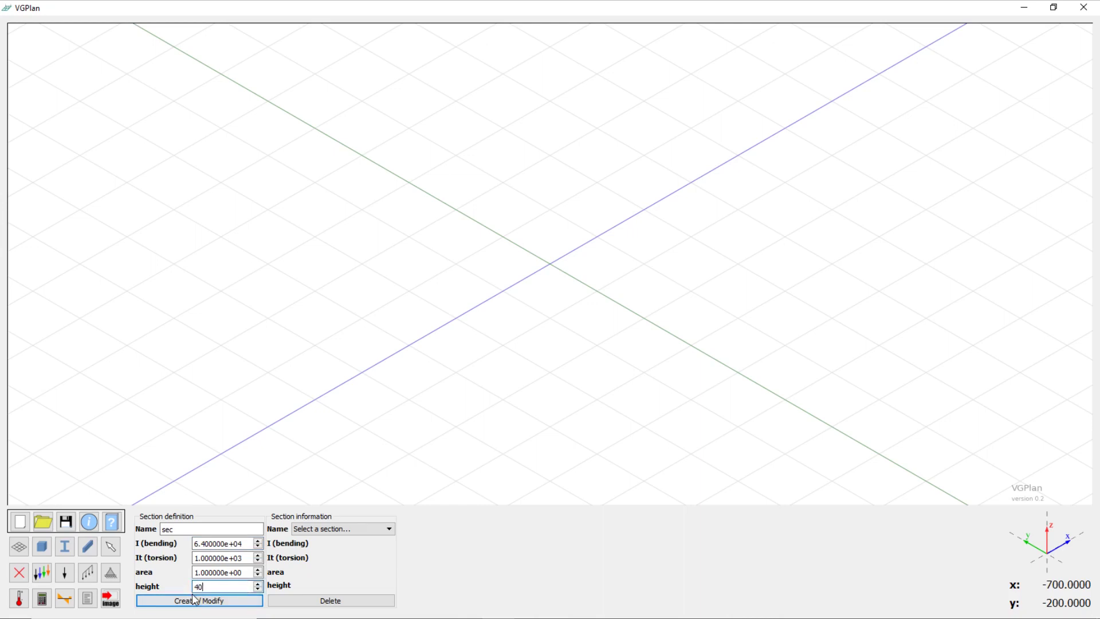
left_click(566, 335)
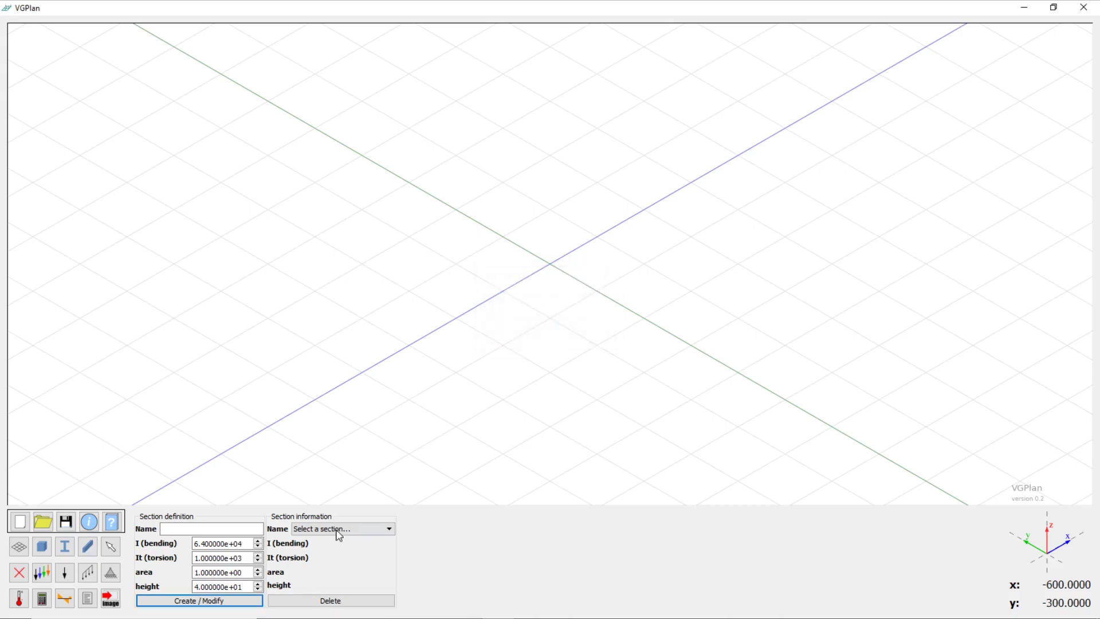
left_click(336, 529)
left_click(340, 555)
- Draw a beam by picking points along the y axis from (0, 500) to (0, 100), using material mat and section sec
left_click(88, 546)
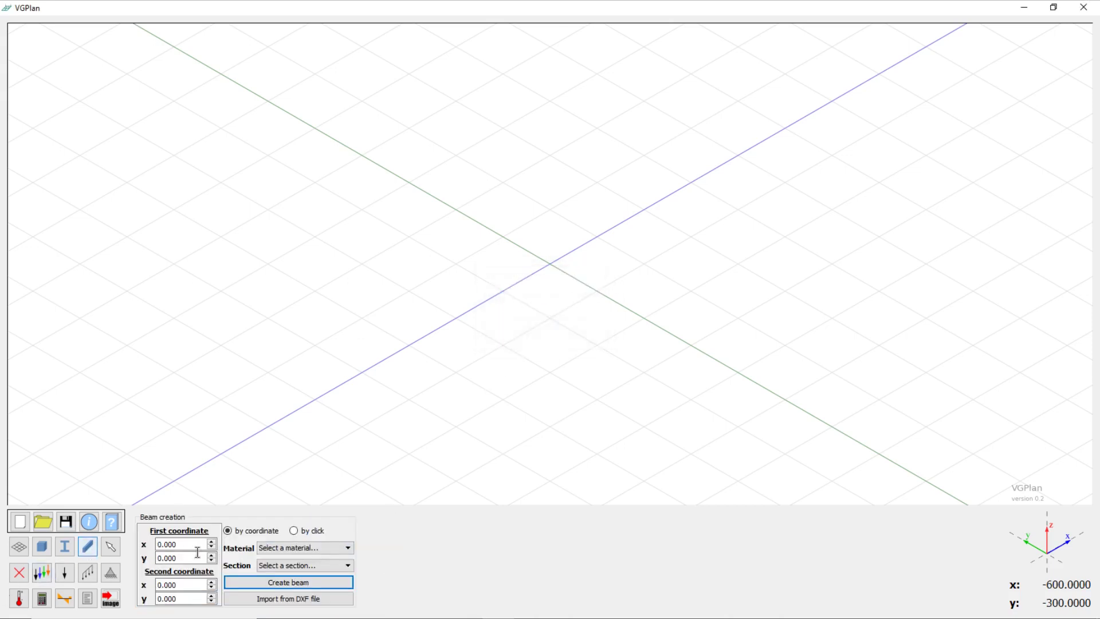
left_click(294, 530)
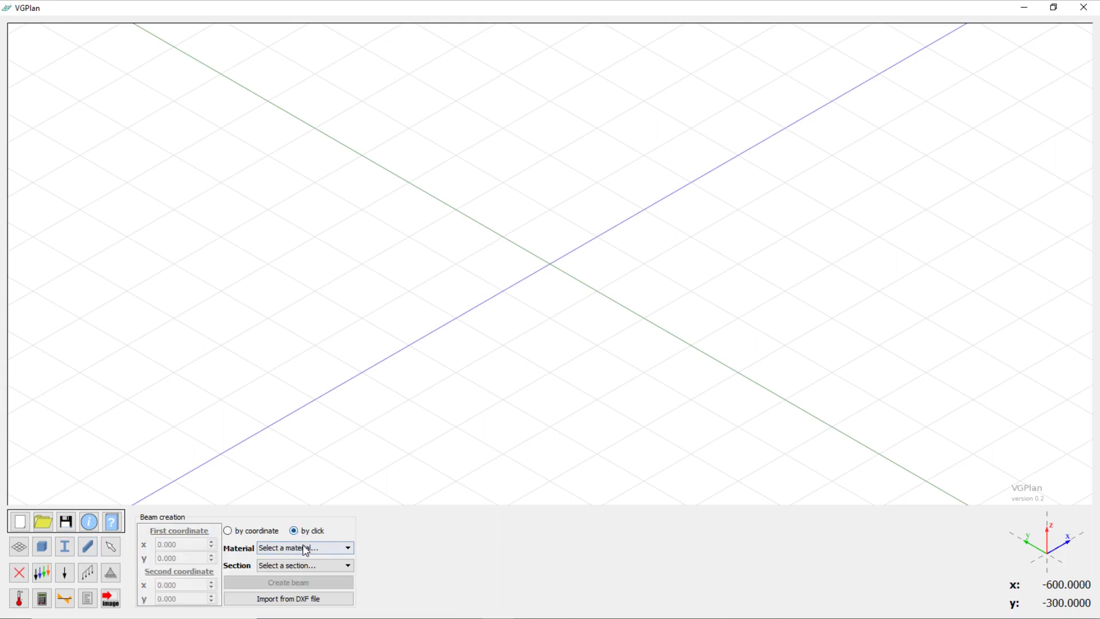
left_click(303, 548)
left_click(303, 567)
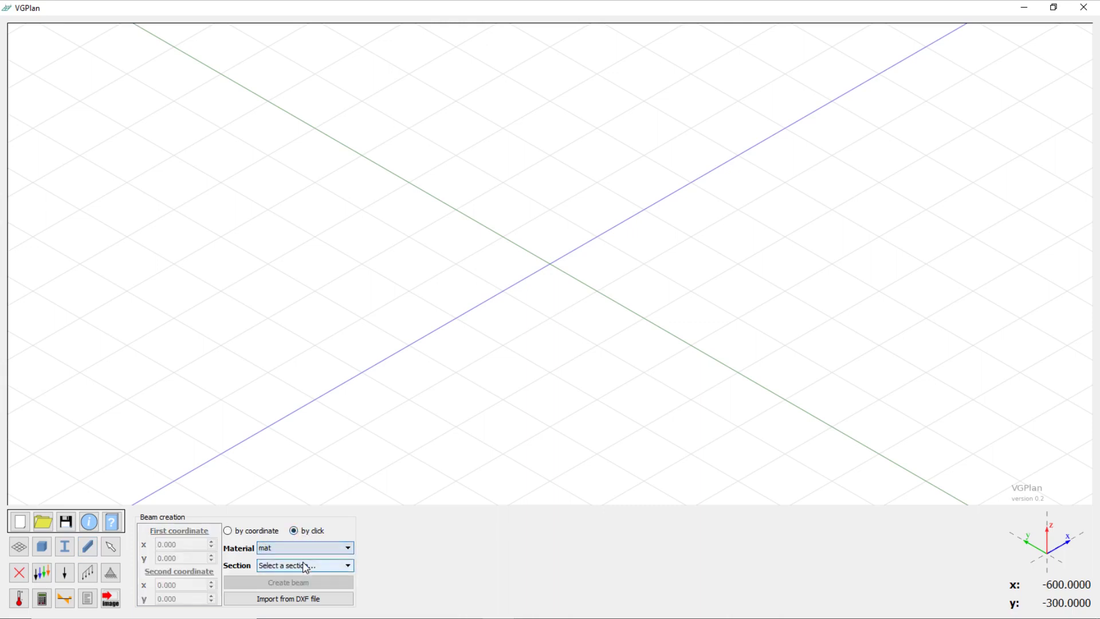
left_click(304, 566)
left_click(301, 585)
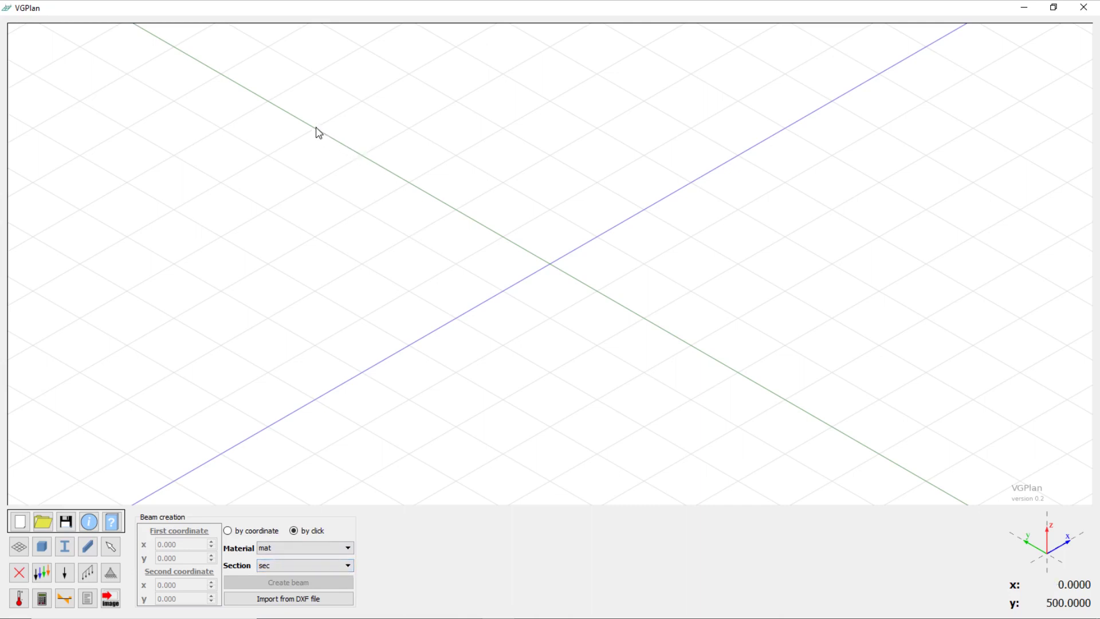
left_click(406, 182)
left_click(406, 183)
left_click(500, 238)
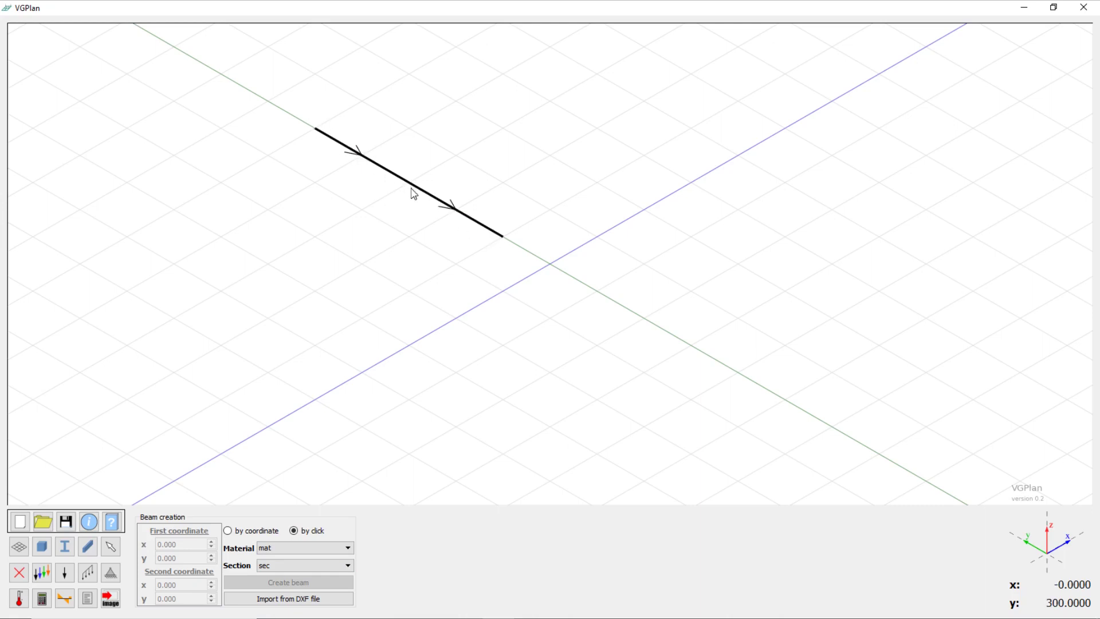
- Define supports at both beam ends with rigid vertical displacement, x-axis rotation and y-axis rotation
scroll(410, 155, "up", 3)
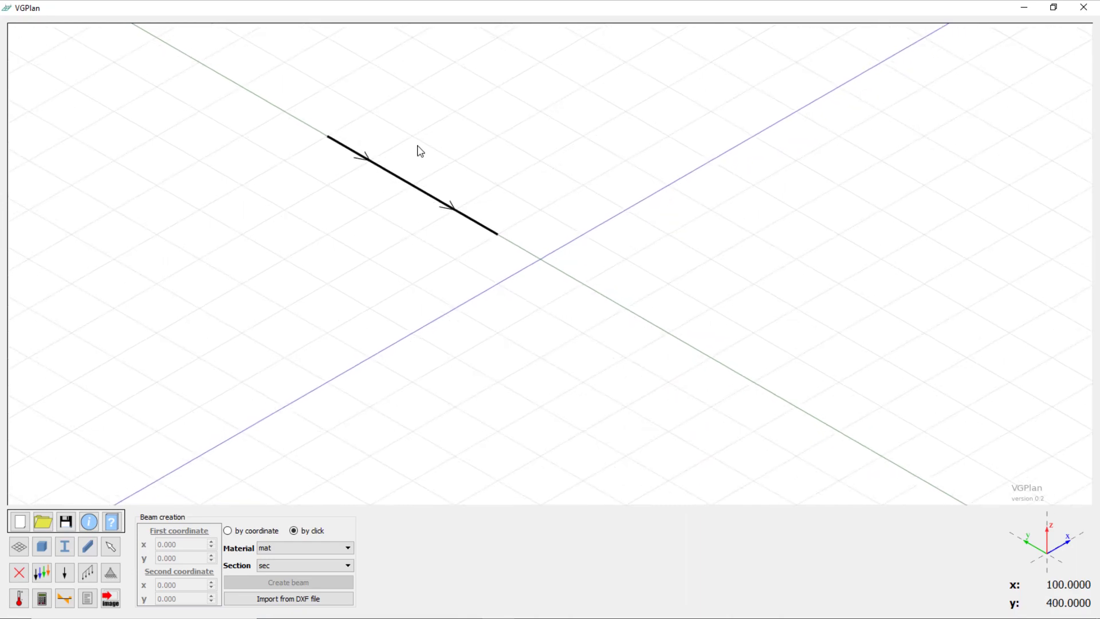
scroll(376, 126, "up", 3)
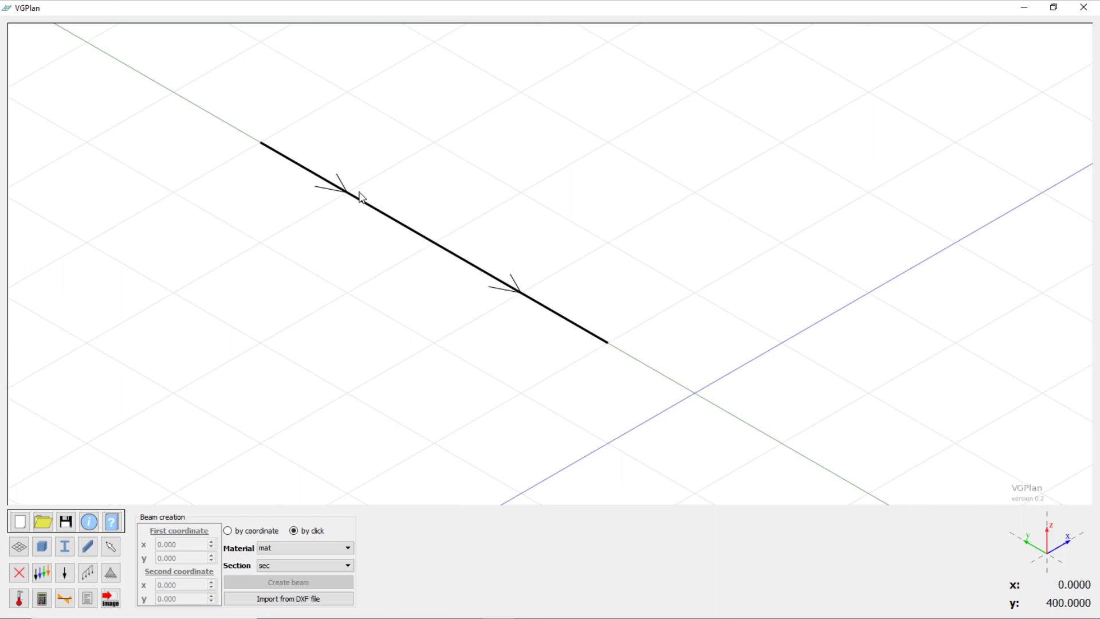
left_click(113, 576)
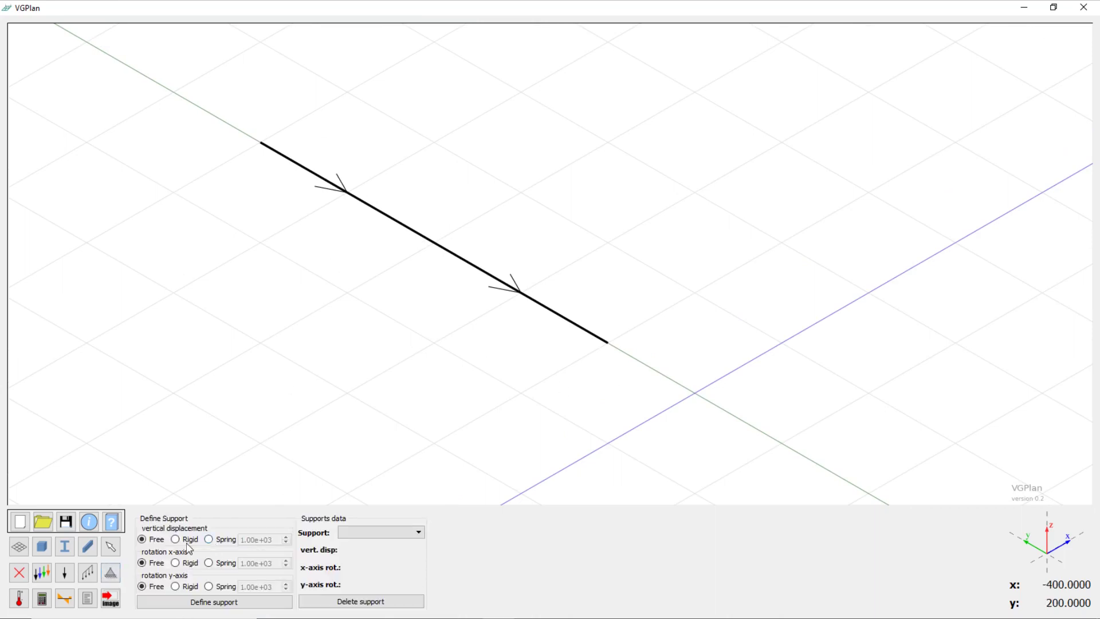
left_click(175, 539)
left_click(175, 563)
left_click(175, 586)
left_click(228, 607)
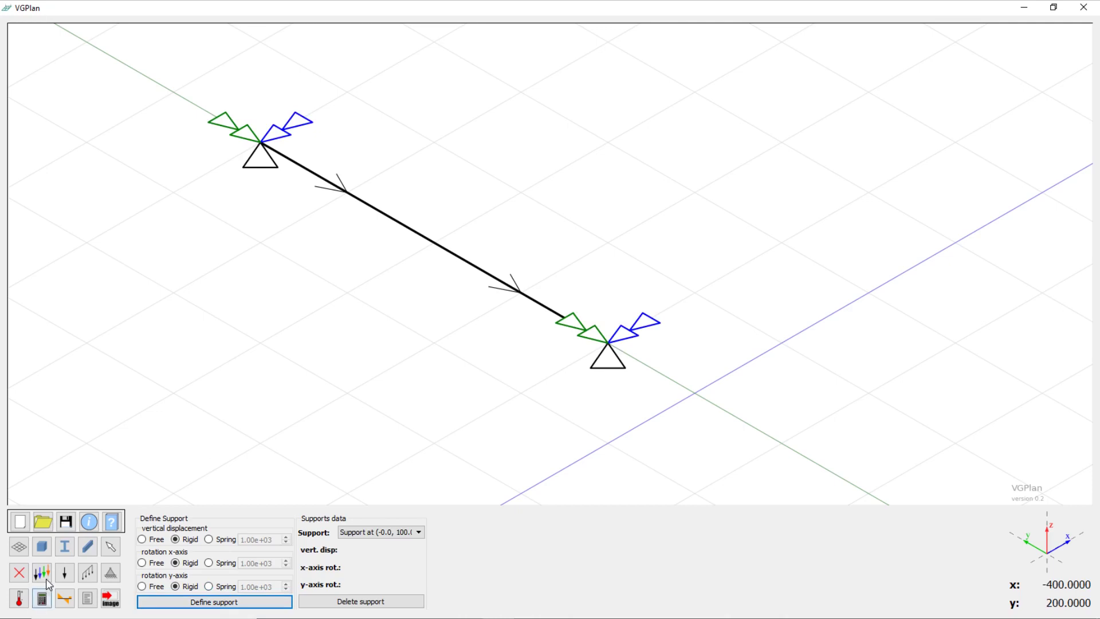
- Create a load case named lc1 with the color Orange
left_click(47, 582)
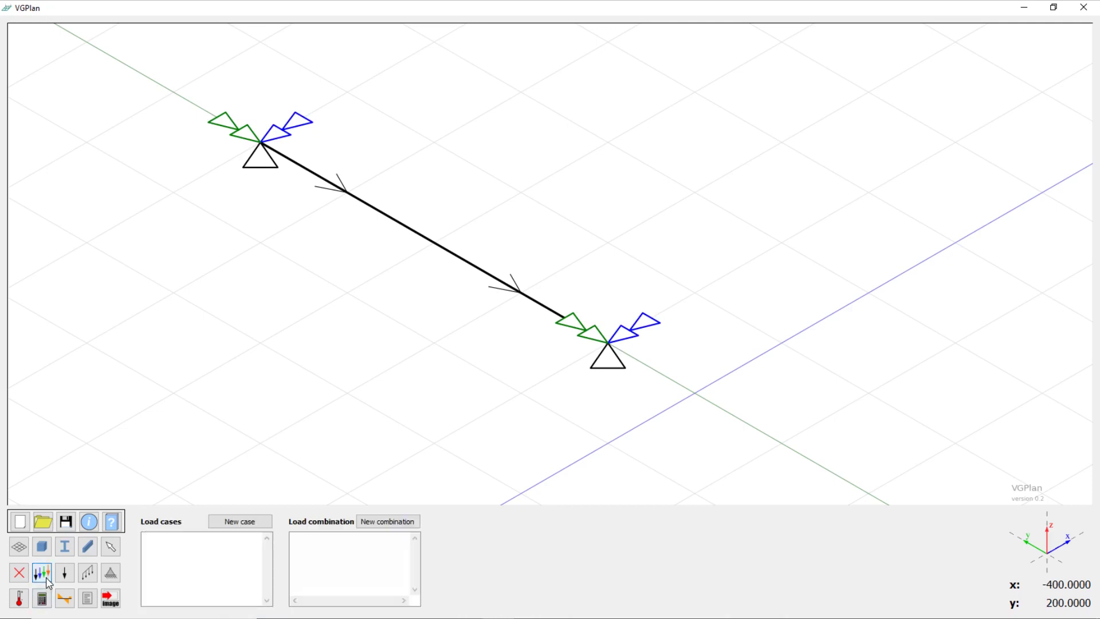
left_click(240, 523)
left_click(572, 317)
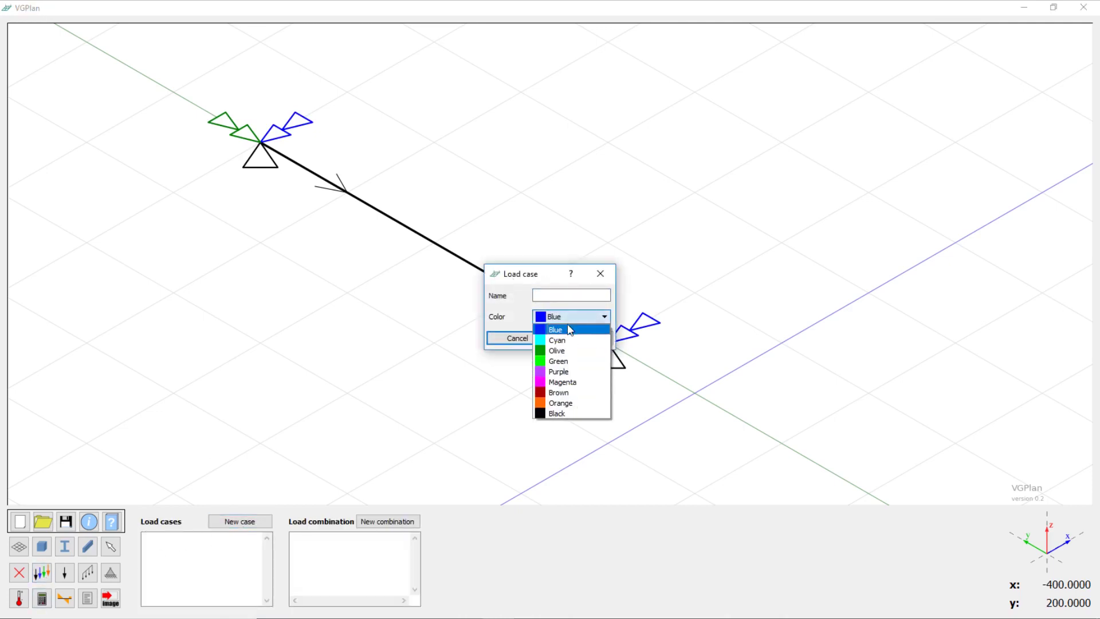
left_click(561, 403)
left_click(554, 292)
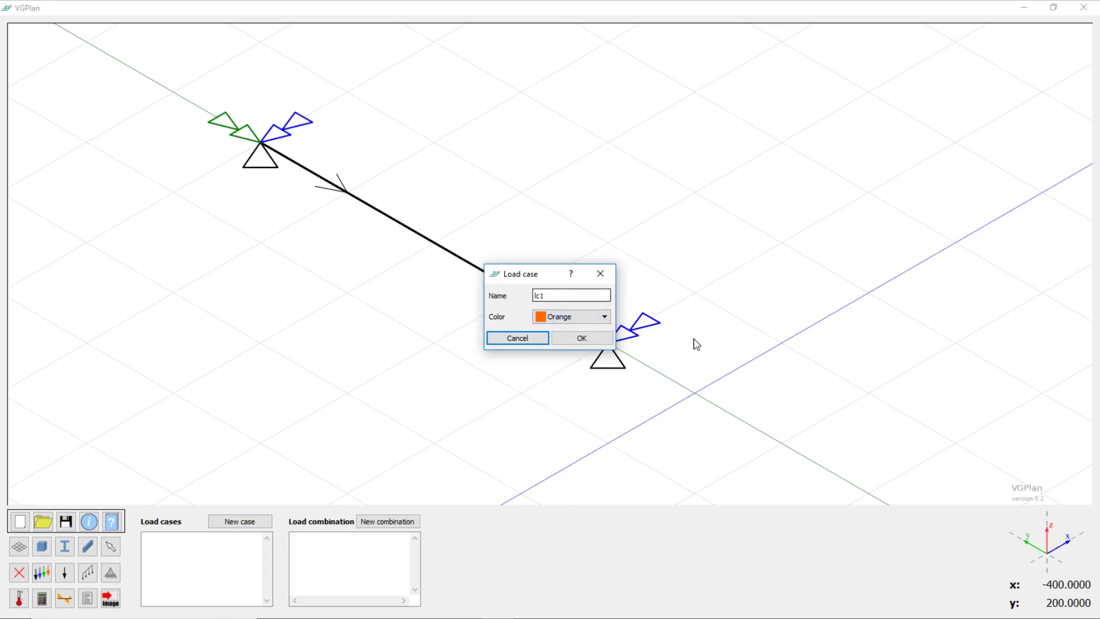
left_click(591, 339)
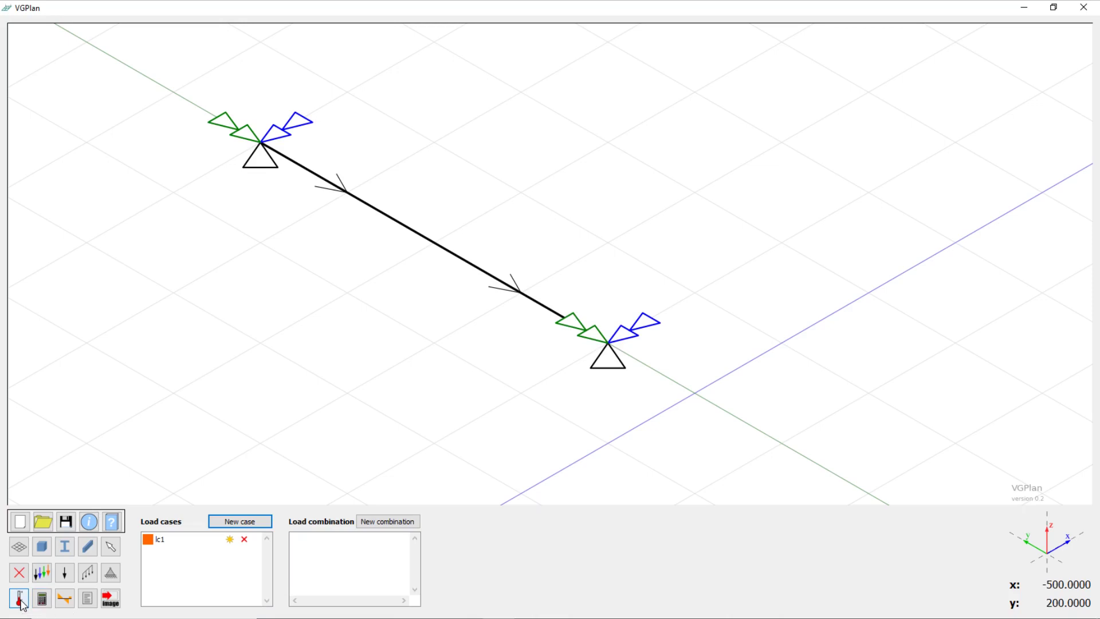
- Apply a temperature load to both beam segments in load case lc1, with 60 on the upper side and 30 on the lower side
left_click(20, 600)
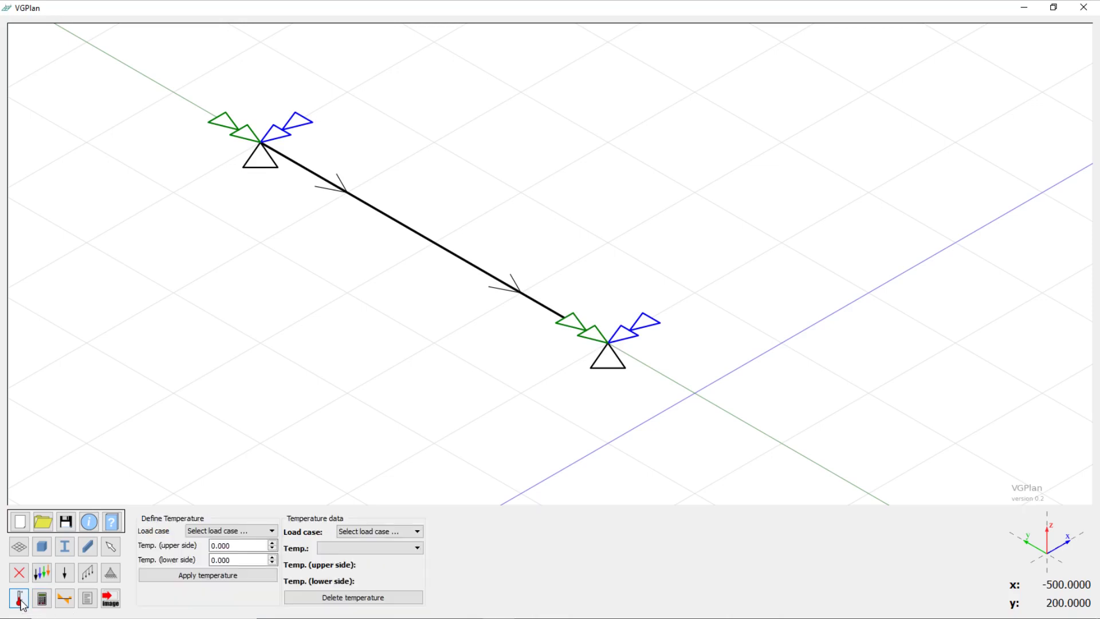
left_click(395, 221)
left_click(471, 270)
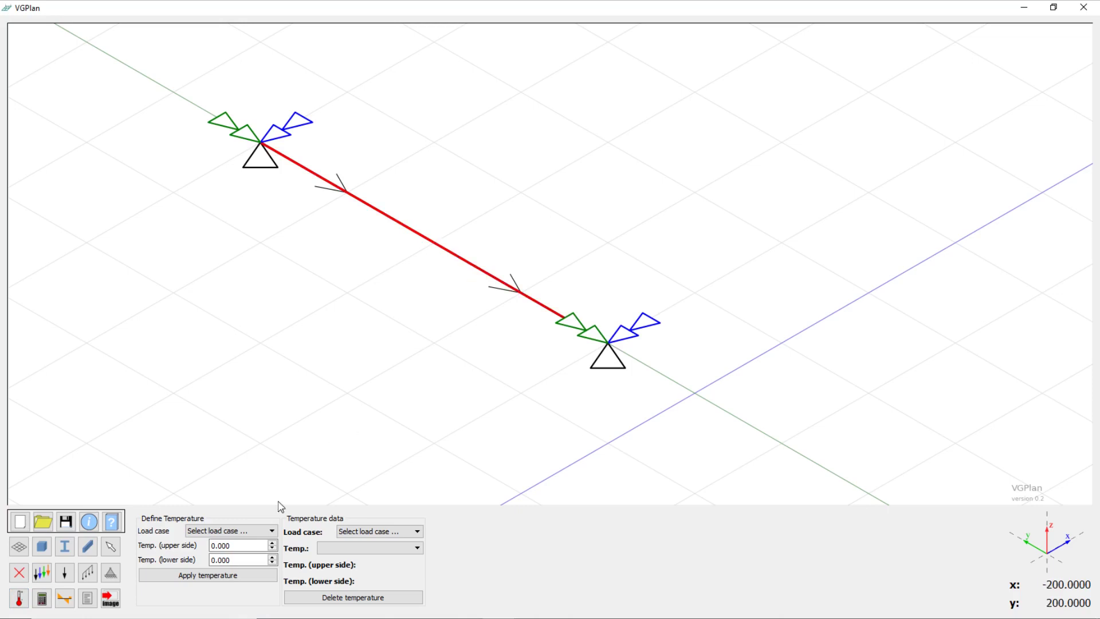
left_click(252, 531)
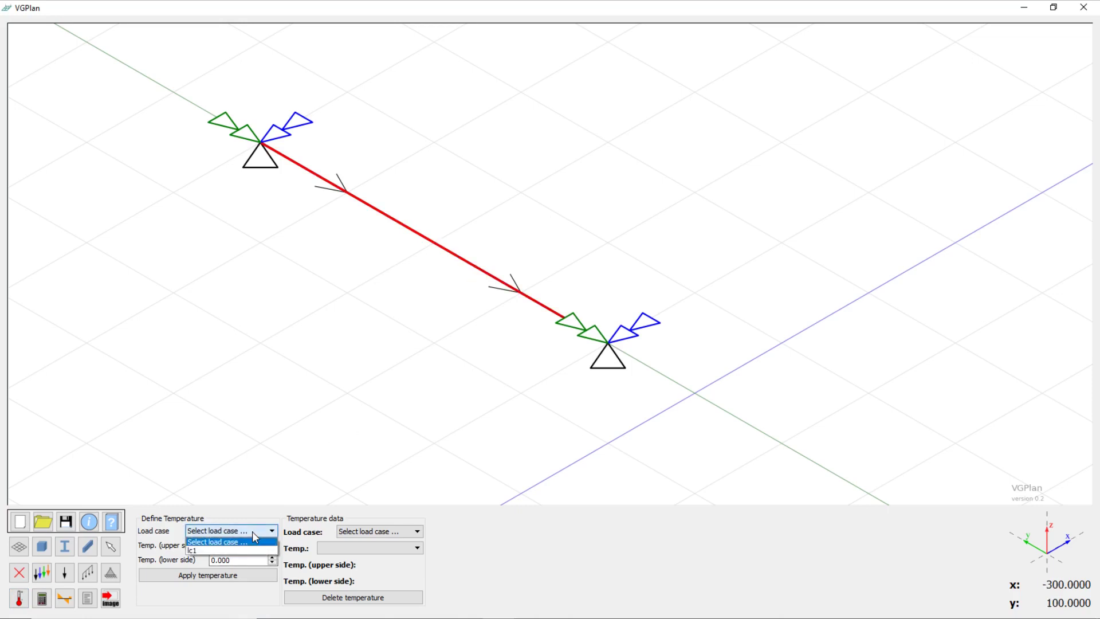
left_click(212, 550)
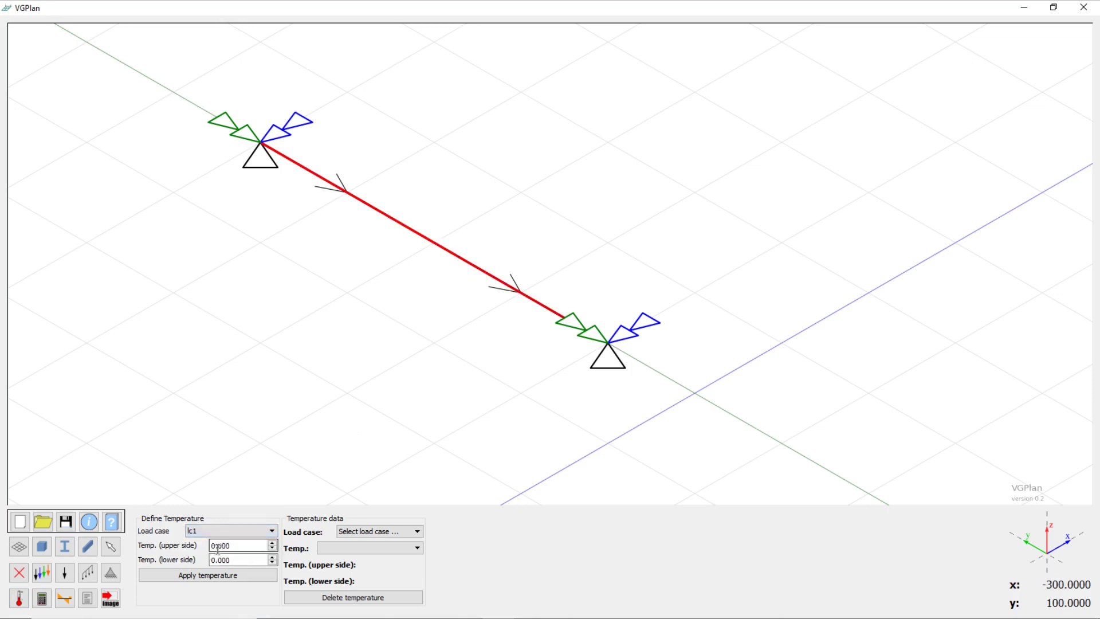
left_click_drag(216, 547, 170, 612)
key("Tab")
type("30")
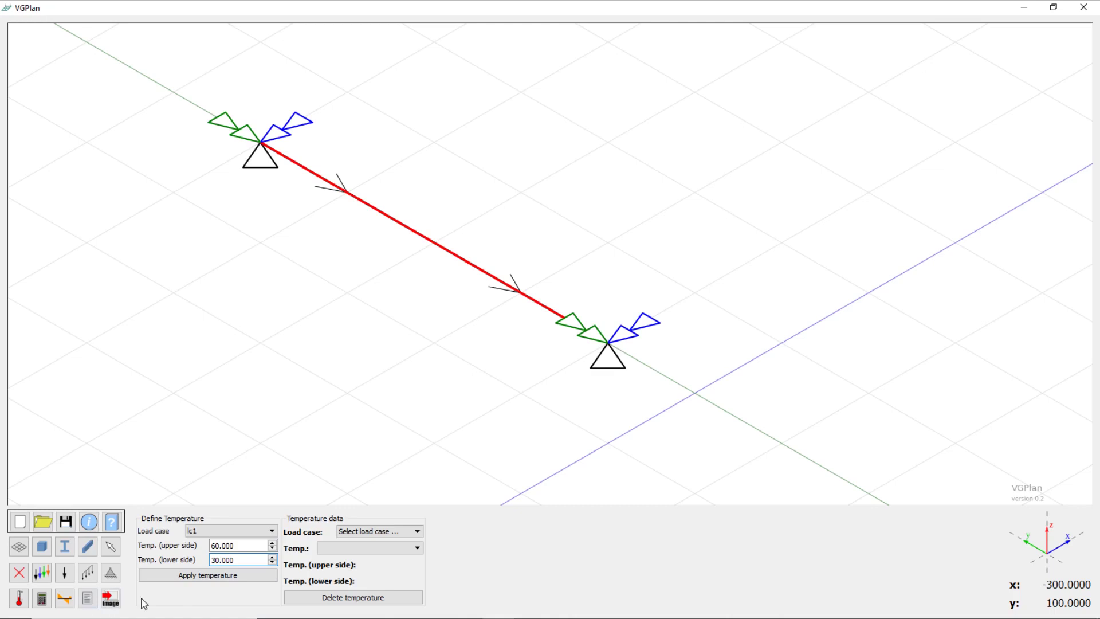
left_click(209, 576)
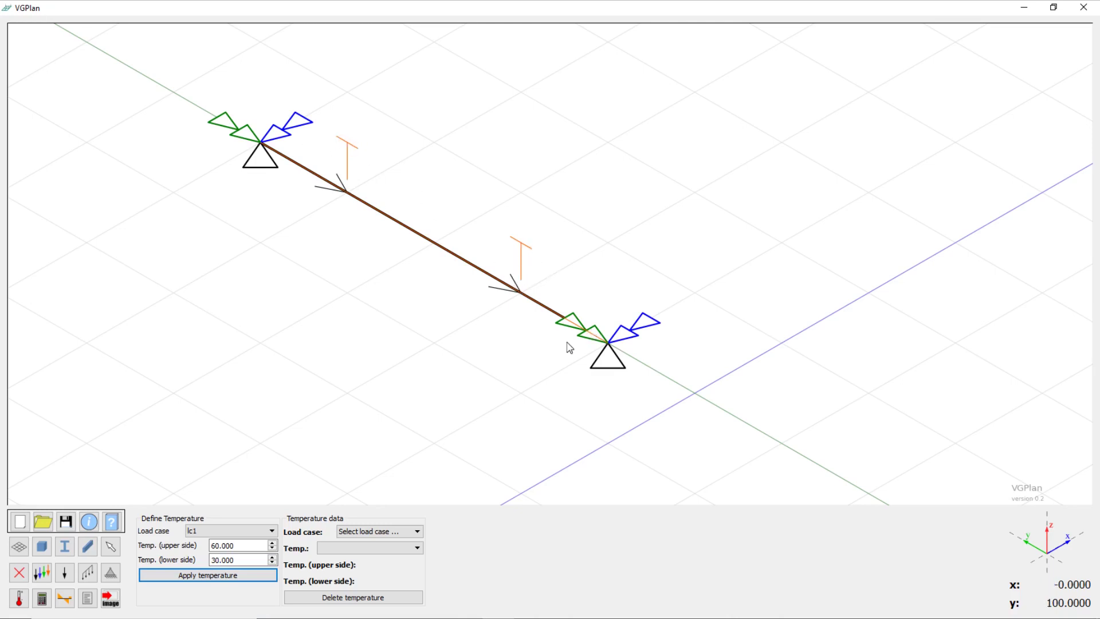
- Run the analysis of the model and display the Reaction graphic for load case lc1
left_click(42, 599)
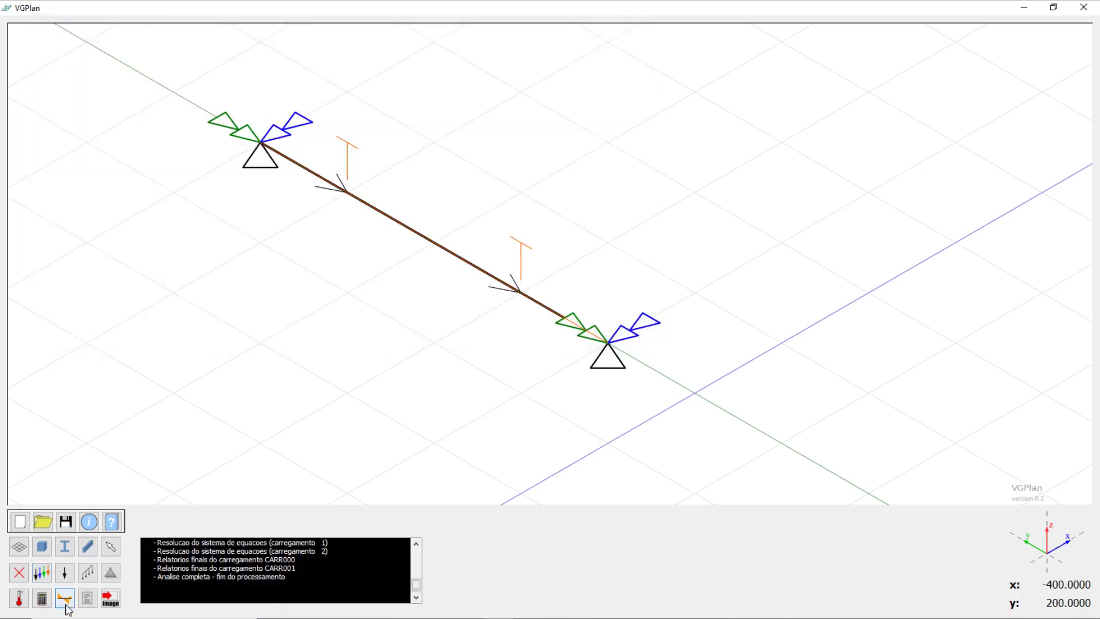
left_click(65, 599)
left_click(267, 519)
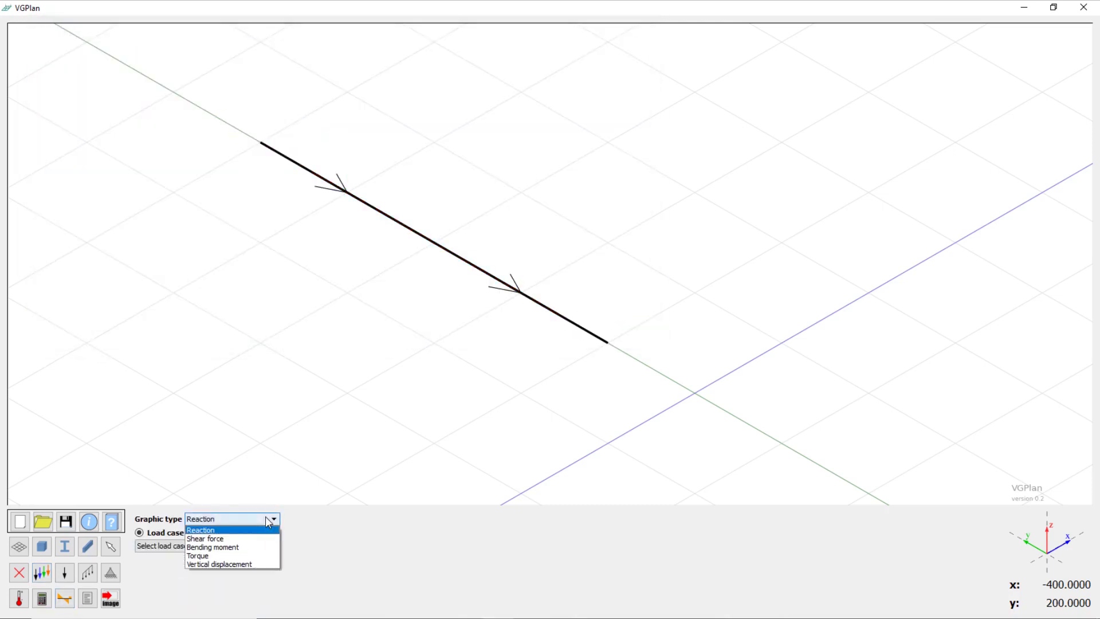
left_click(256, 530)
left_click(259, 545)
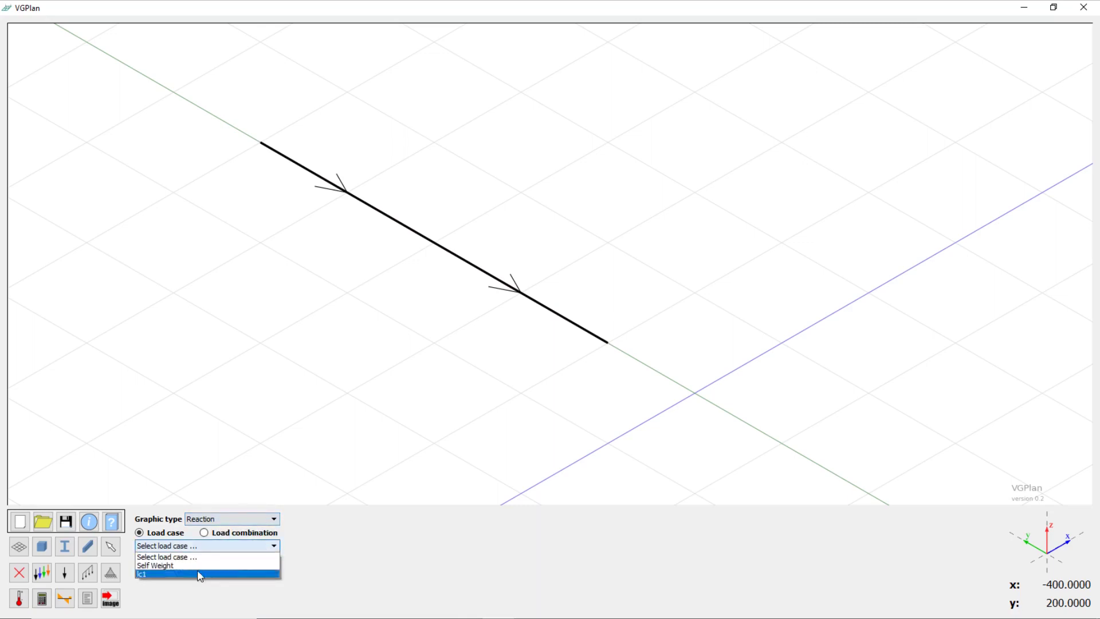
left_click(198, 574)
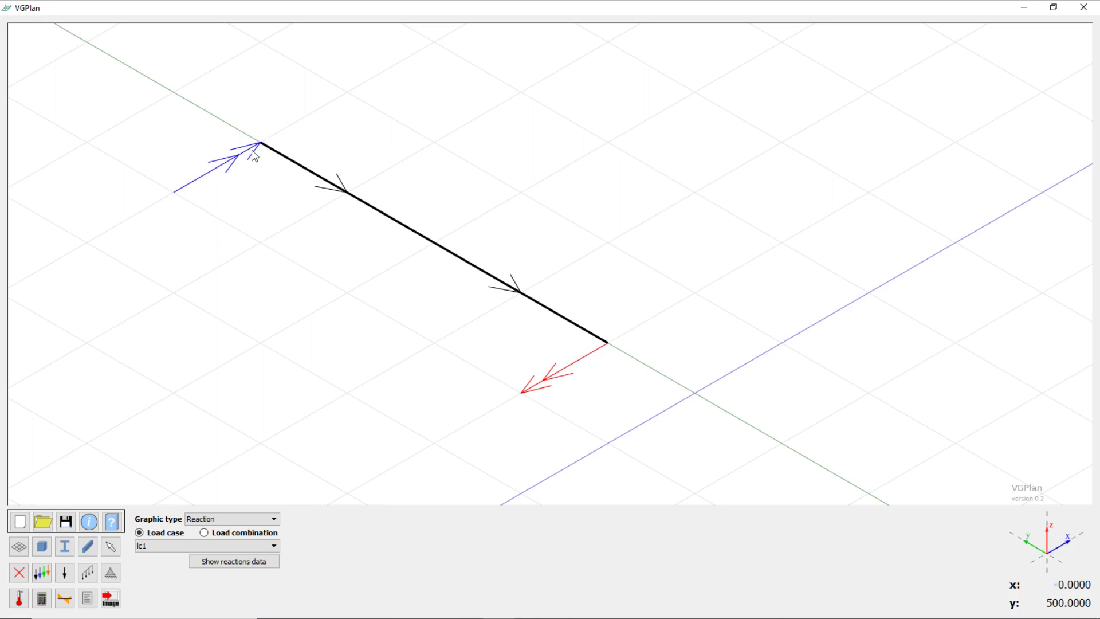
- Examine and compare the lc1 reactions data for the supports at (0, 100) and (0, 500)
left_click(239, 561)
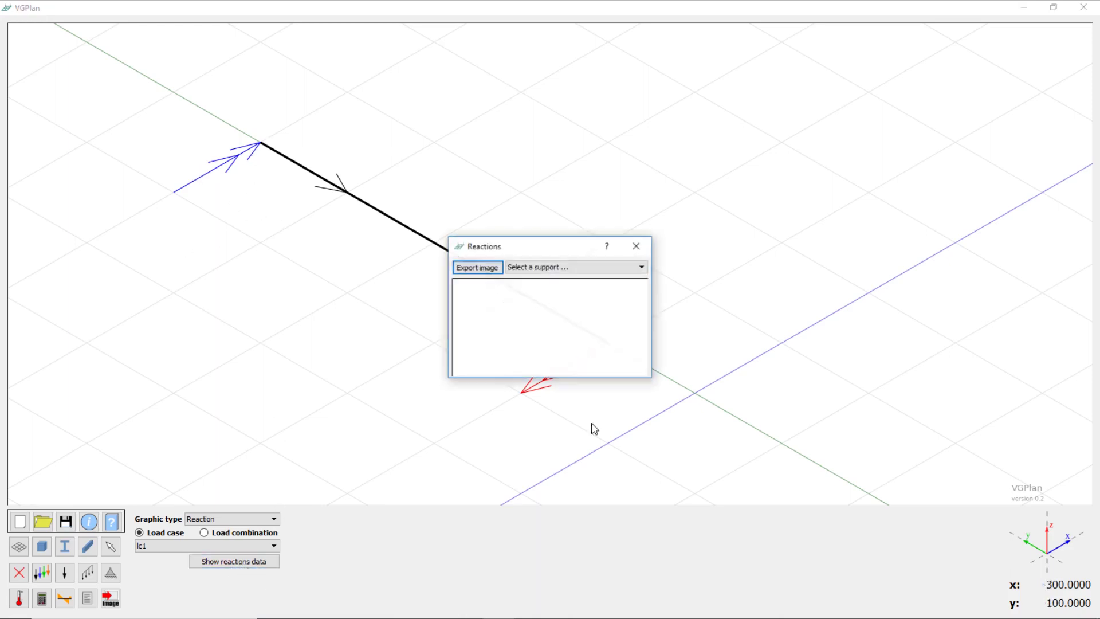
left_click(597, 271)
left_click(593, 293)
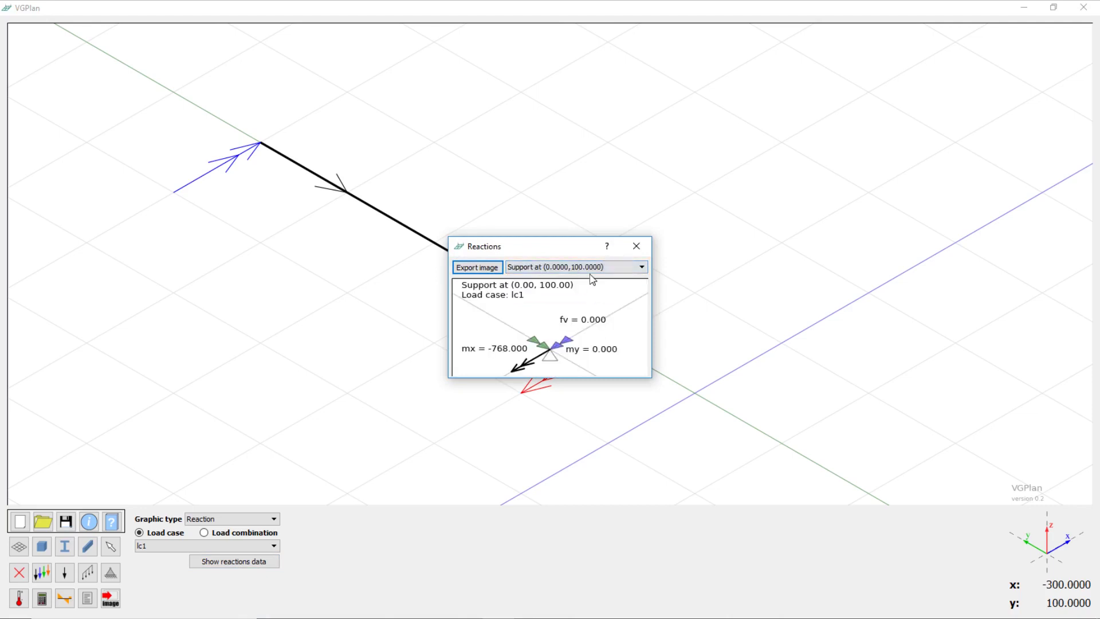
left_click_drag(580, 251, 638, 137)
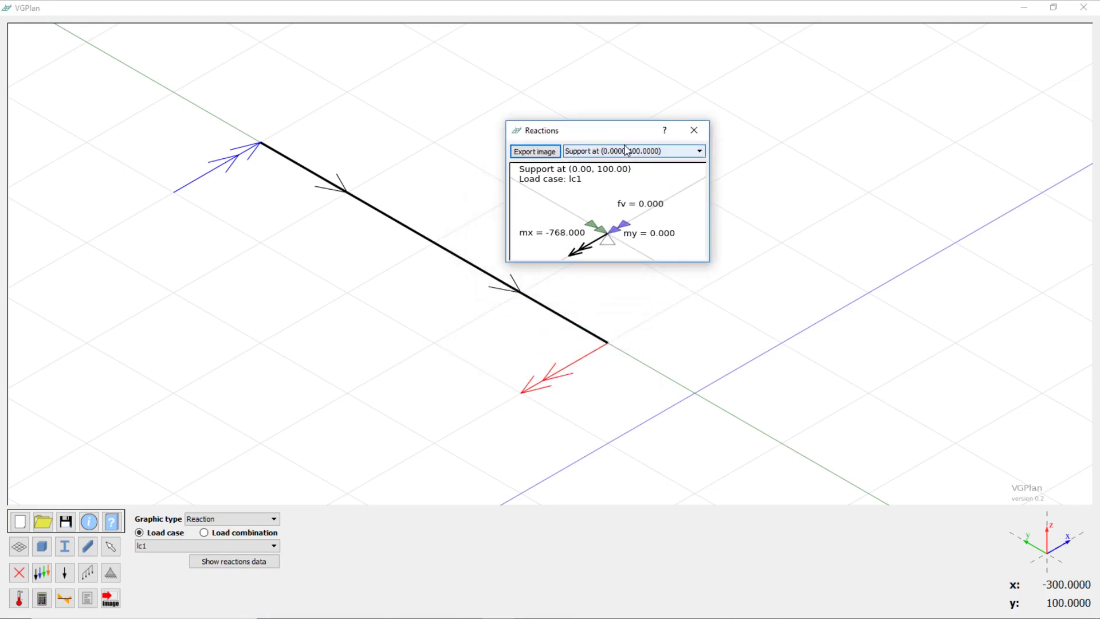
left_click(625, 150)
left_click(621, 178)
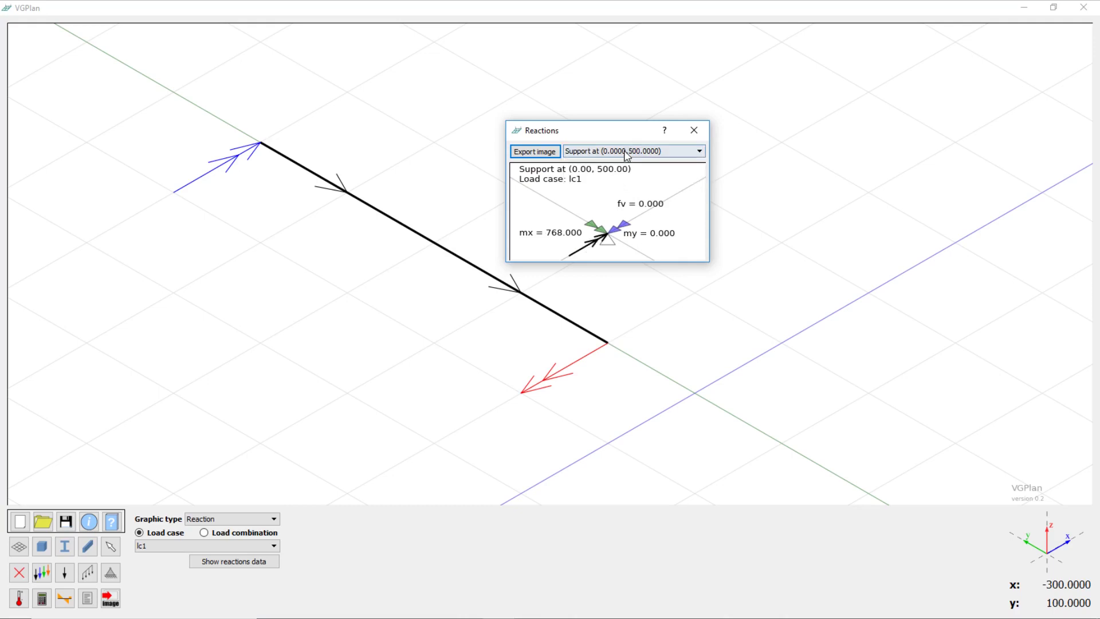
left_click(627, 152)
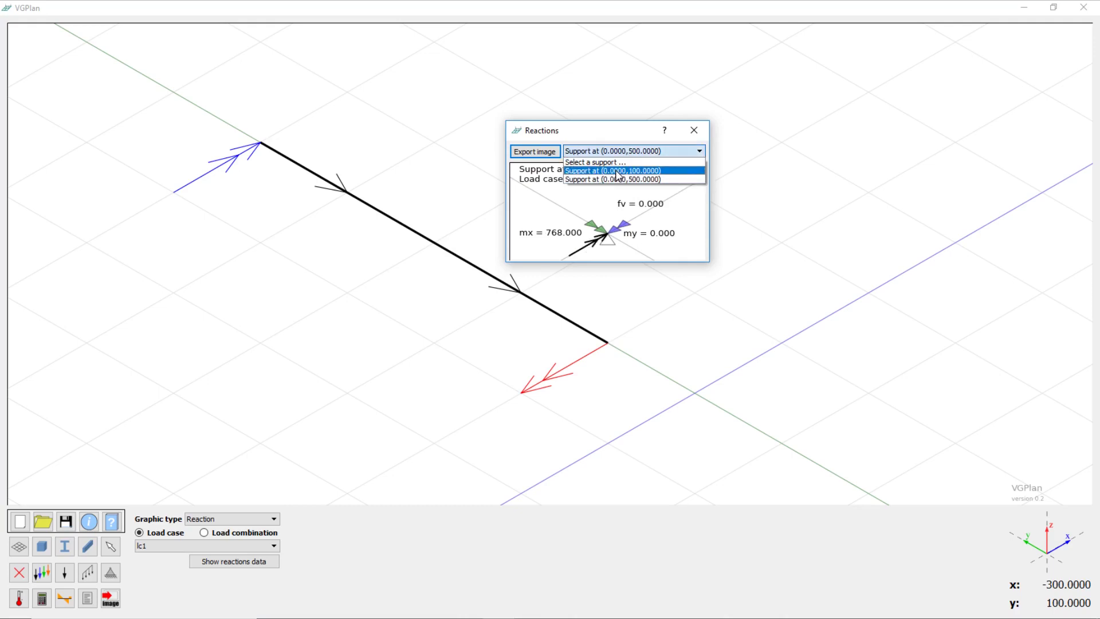
left_click(617, 170)
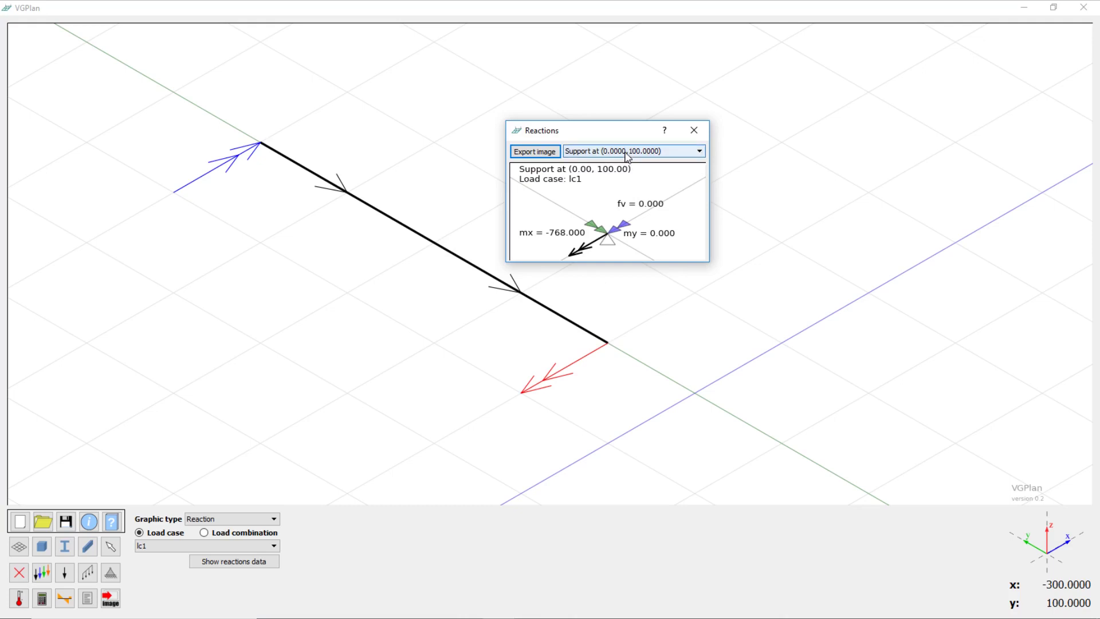
left_click(626, 152)
left_click(622, 177)
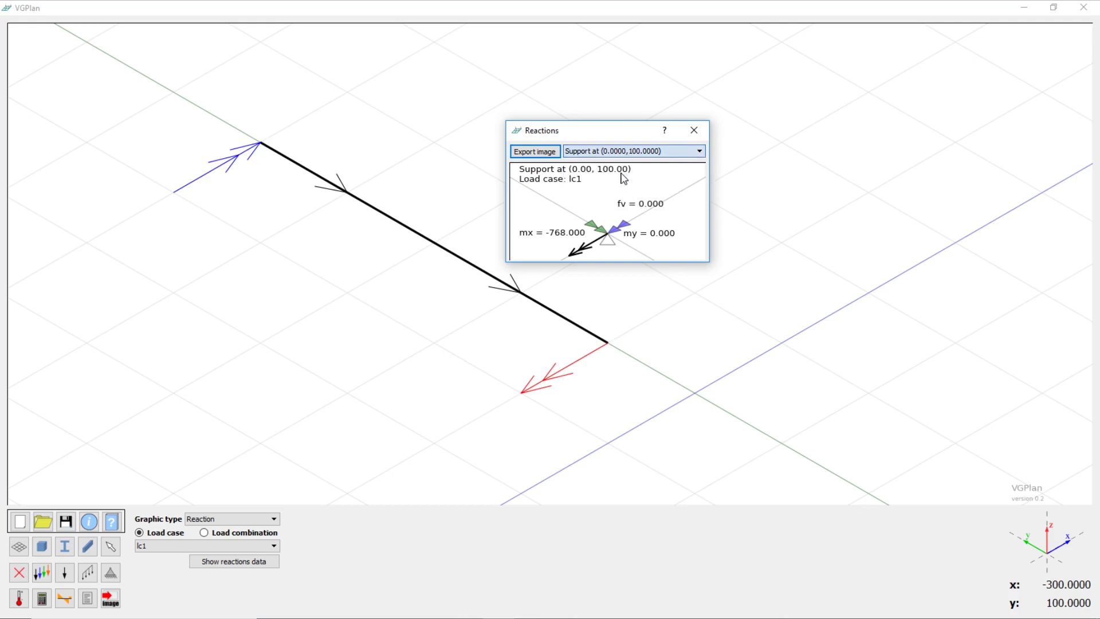
left_click(627, 154)
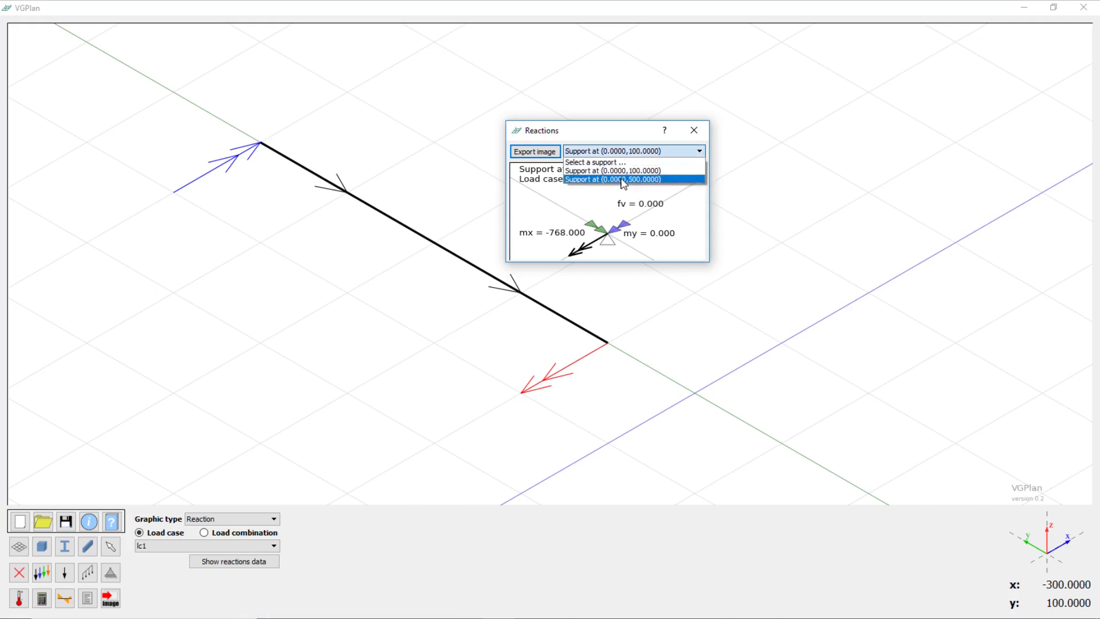
left_click(624, 180)
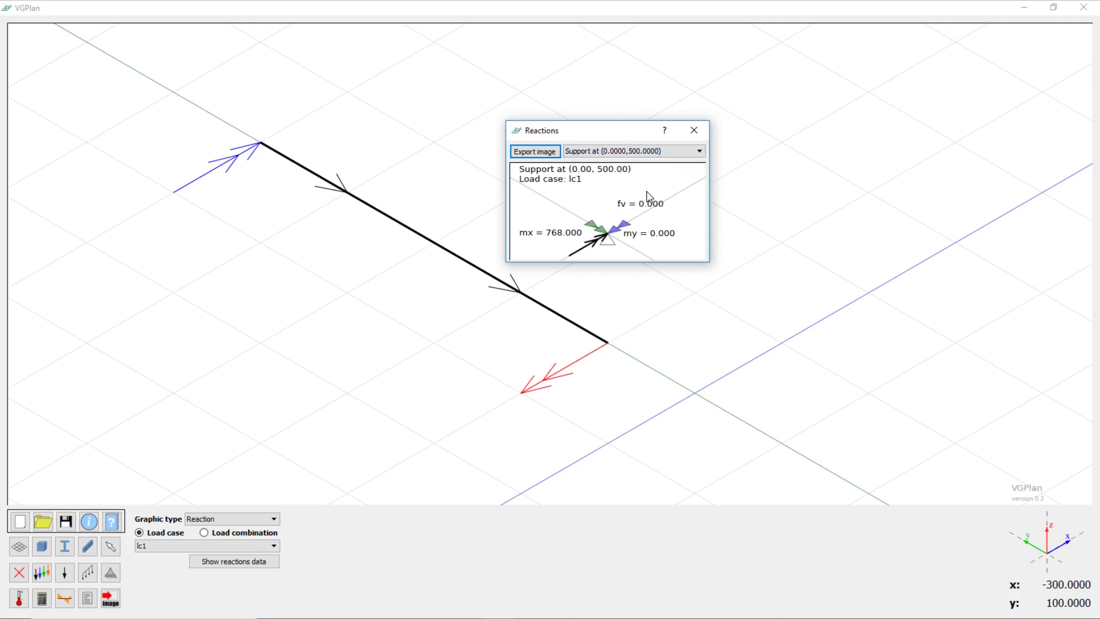
left_click(693, 130)
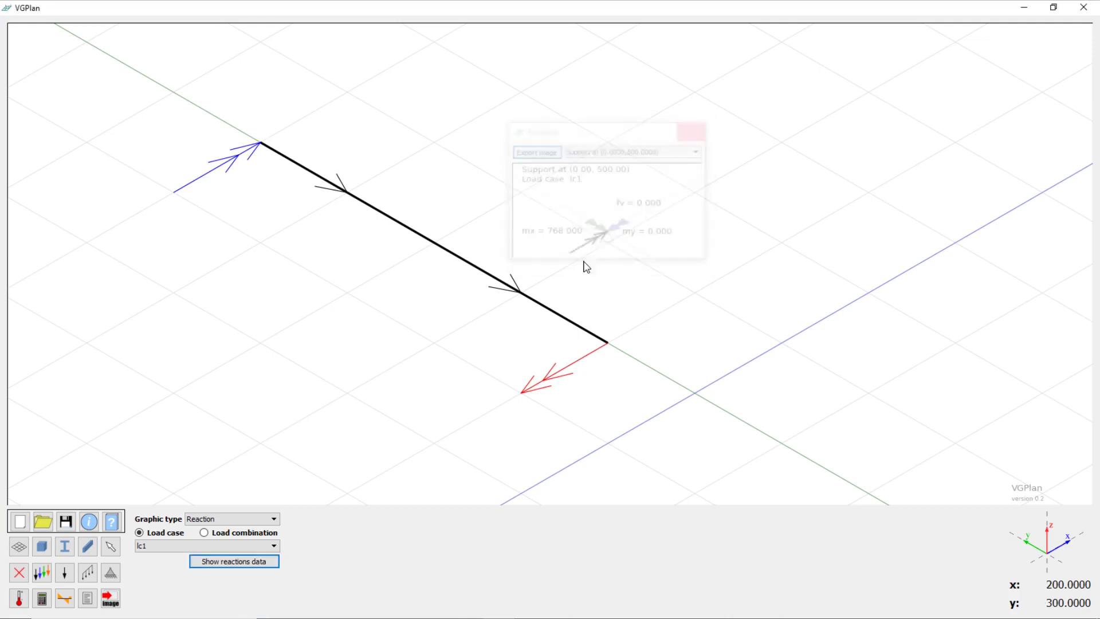
- Display the lc1 bending moment diagram, plot it for both beam segments and read the moment near the start of the plot
left_click(278, 523)
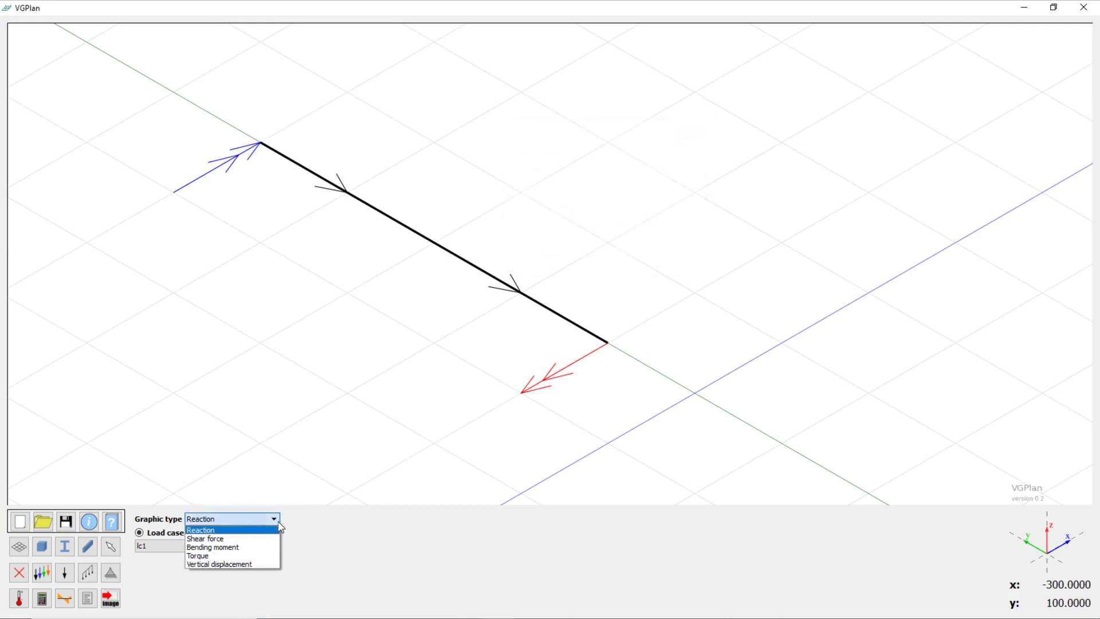
left_click(263, 547)
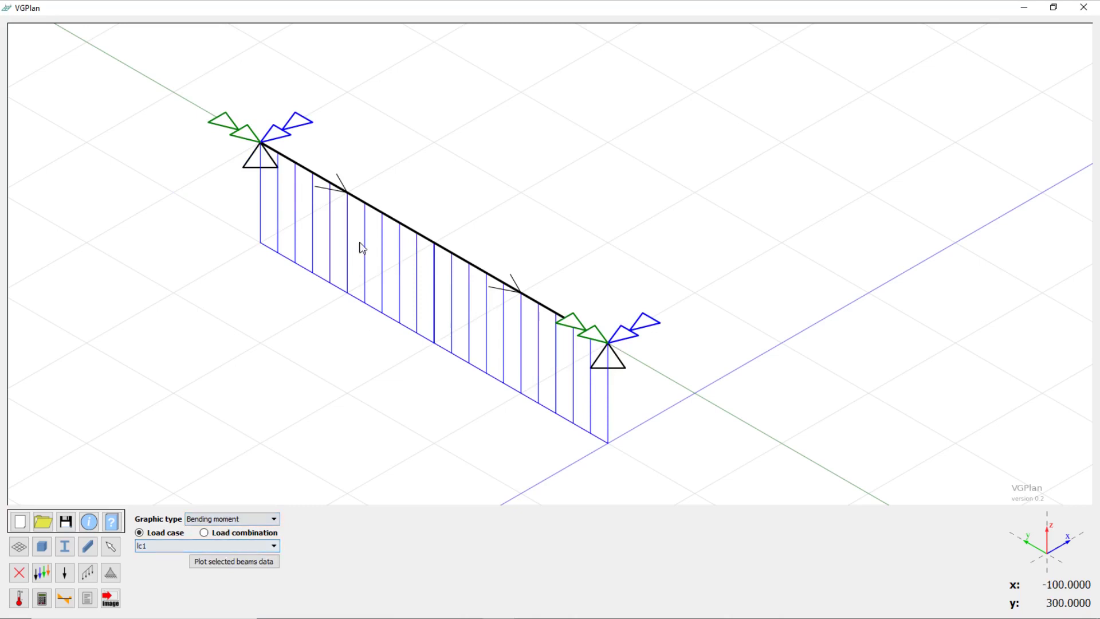
left_click(373, 211)
left_click(466, 268)
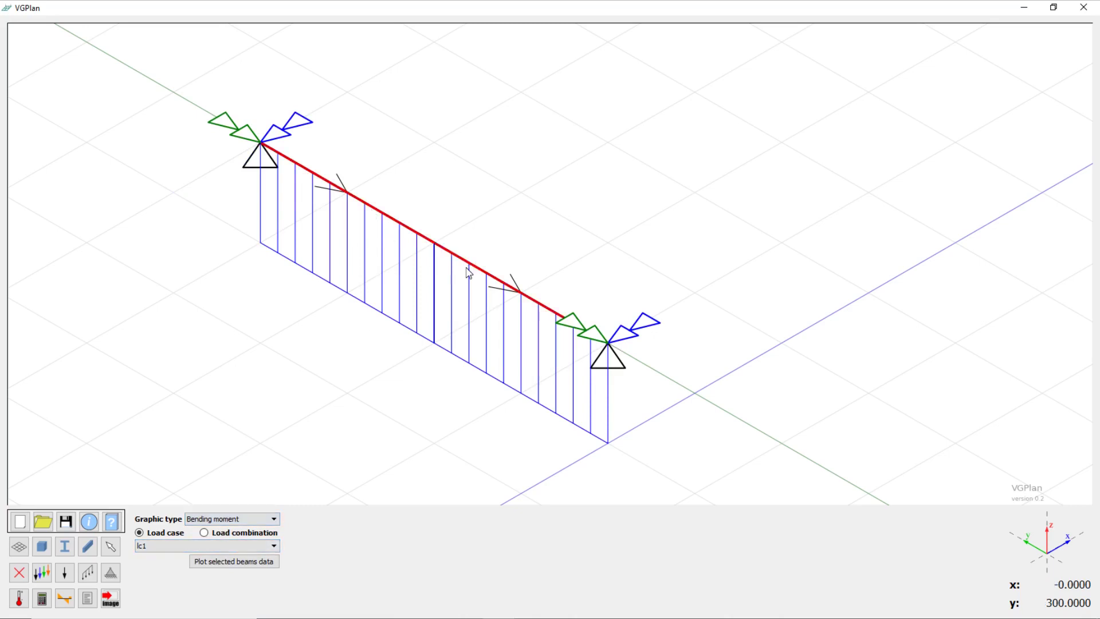
left_click(233, 562)
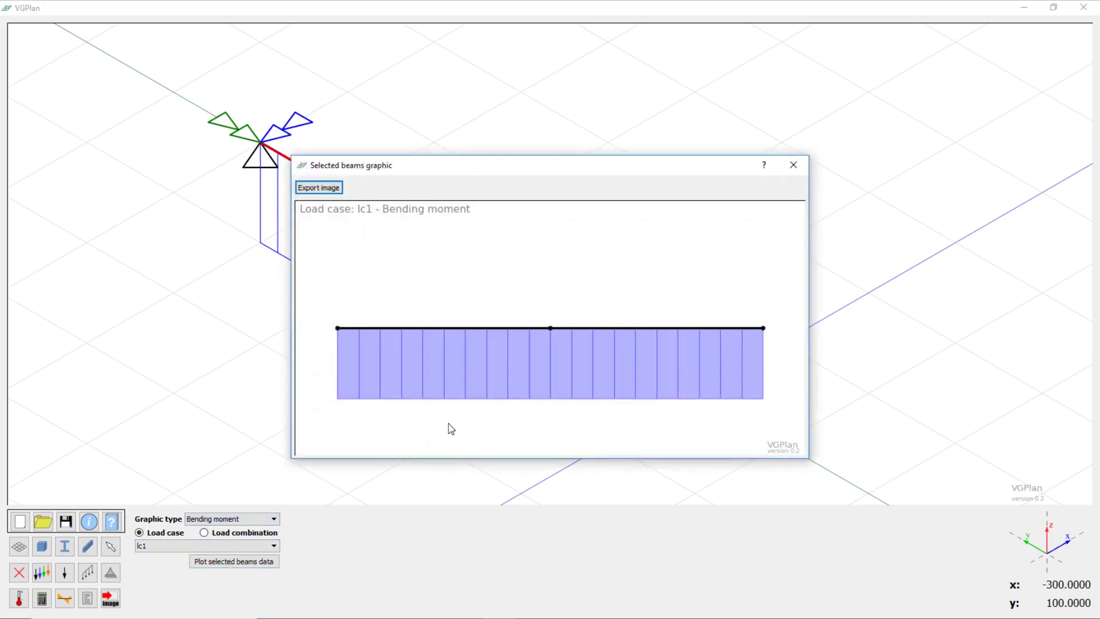
left_click(342, 367)
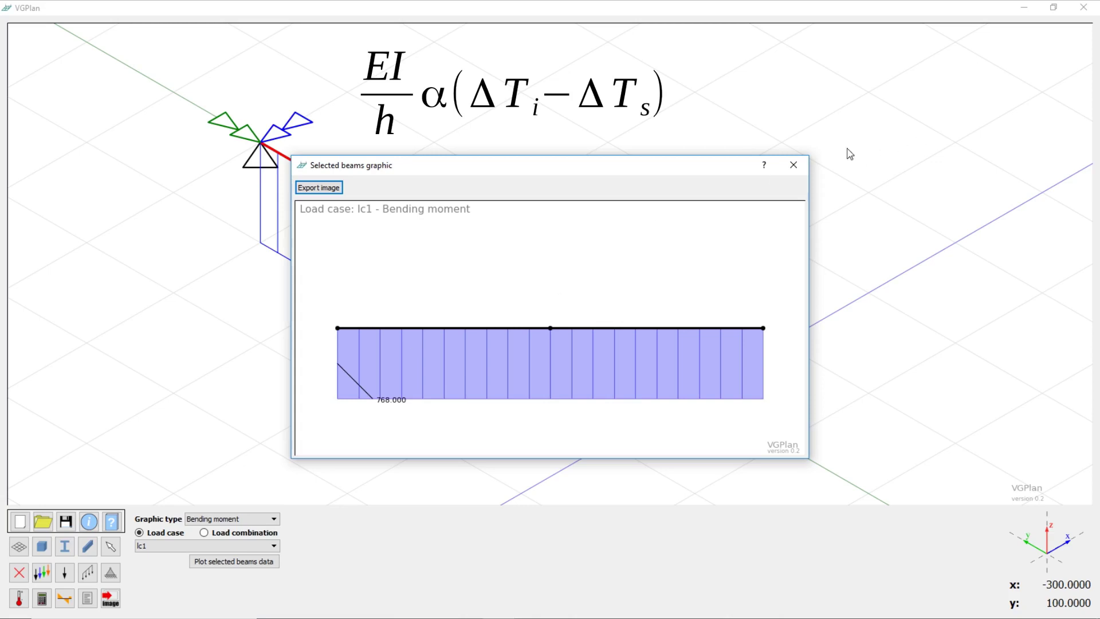
left_click(794, 165)
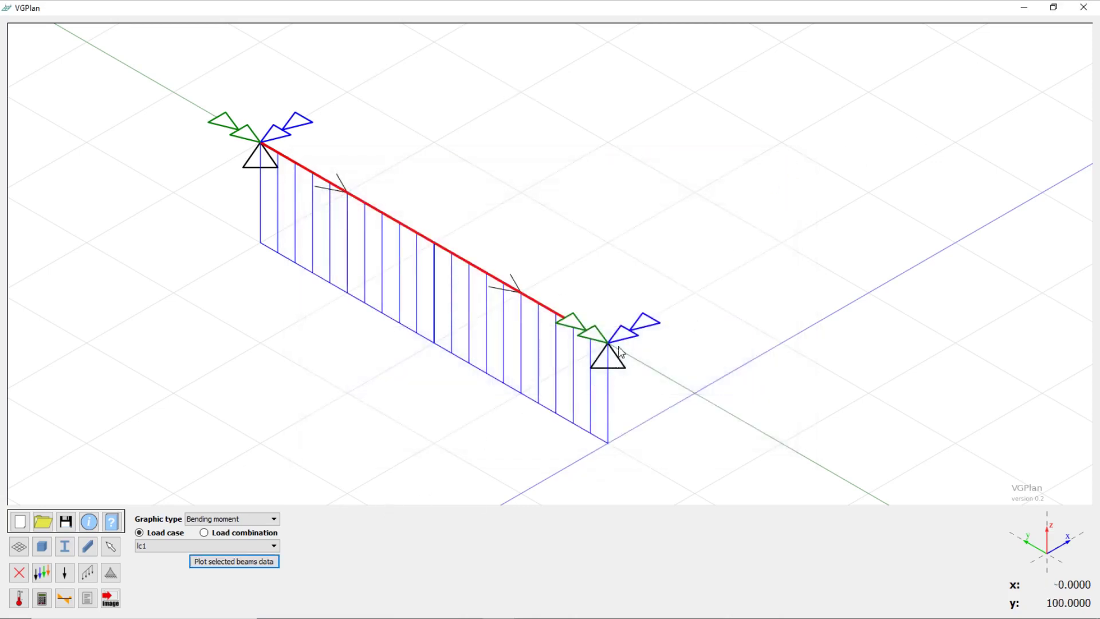
- Redefine the support at (0, 100) with rigid vertical displacement and free x-axis and y-axis rotations
left_click(115, 576)
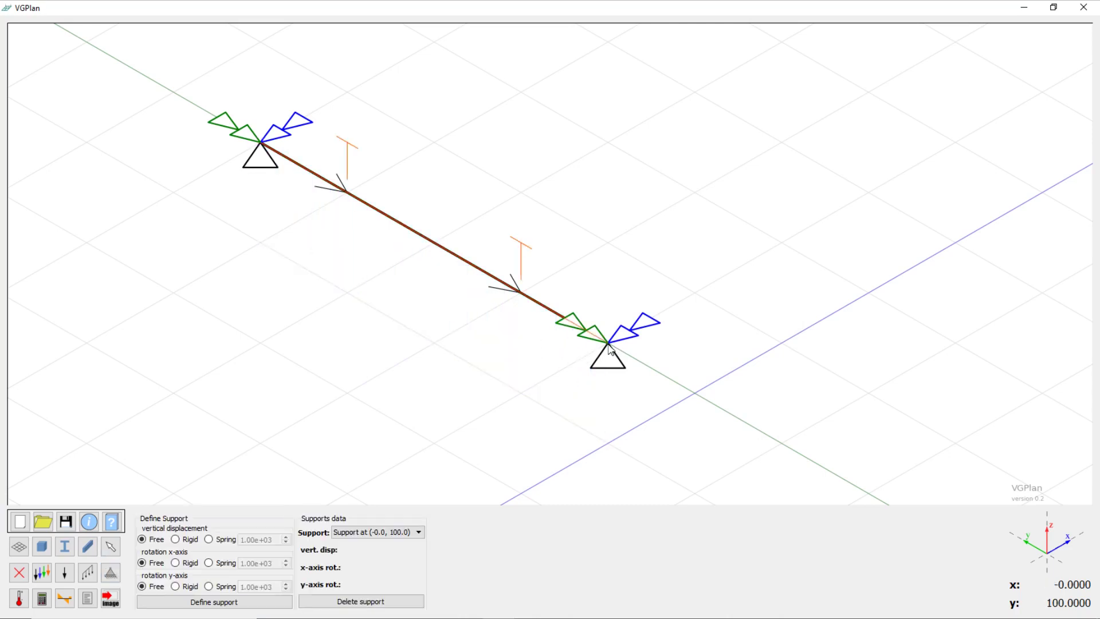
left_click(175, 539)
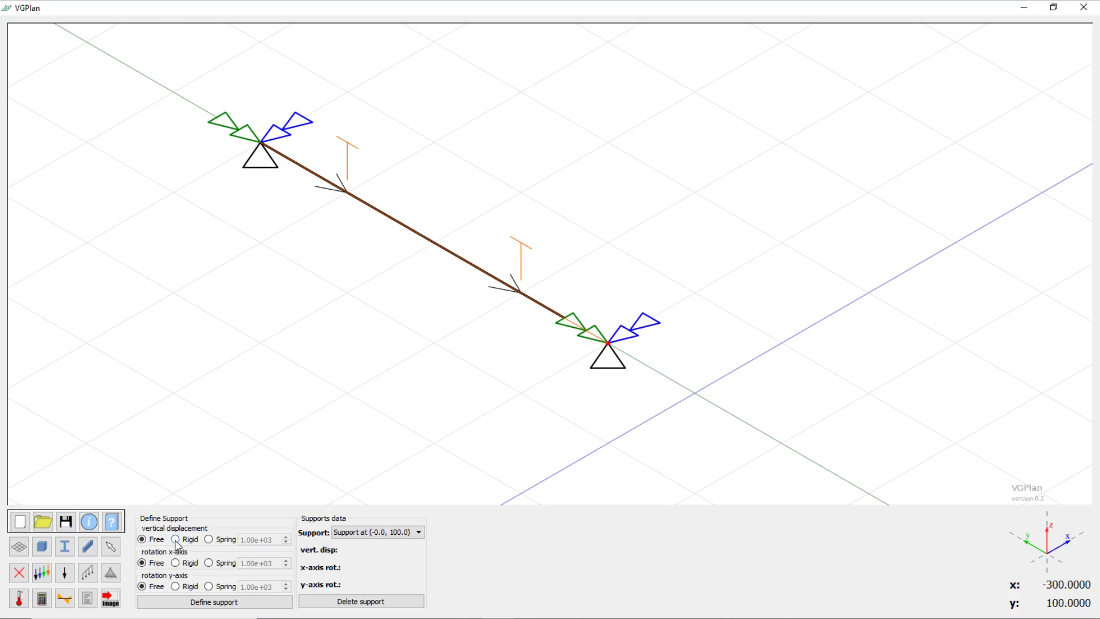
left_click(191, 603)
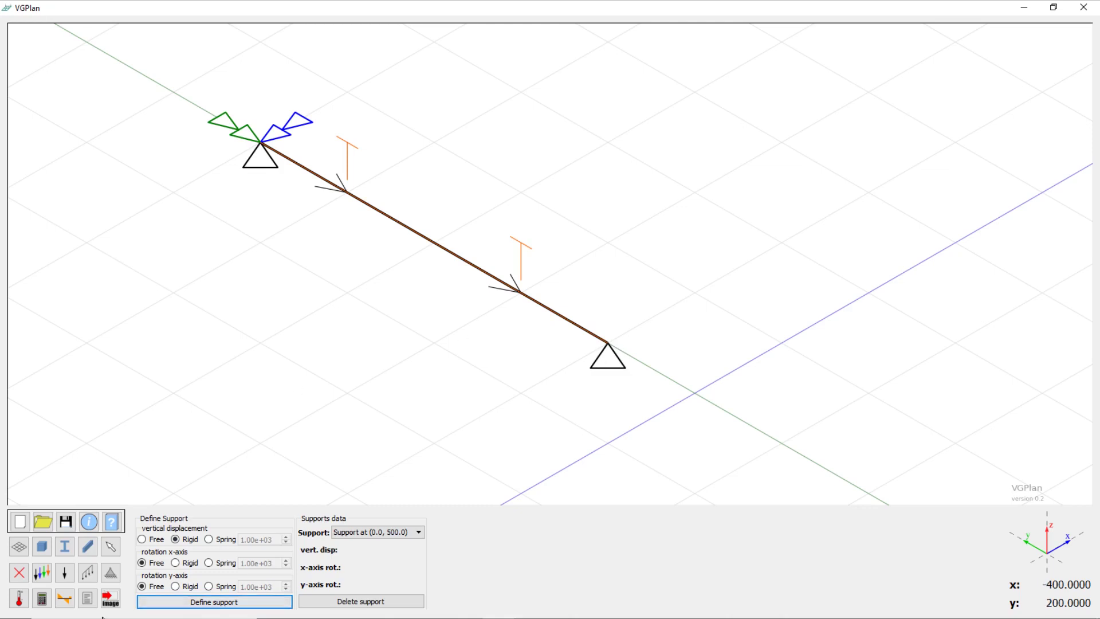
- Rerun the analysis with the modified support and display the Reaction graphic for load case lc1
left_click(42, 598)
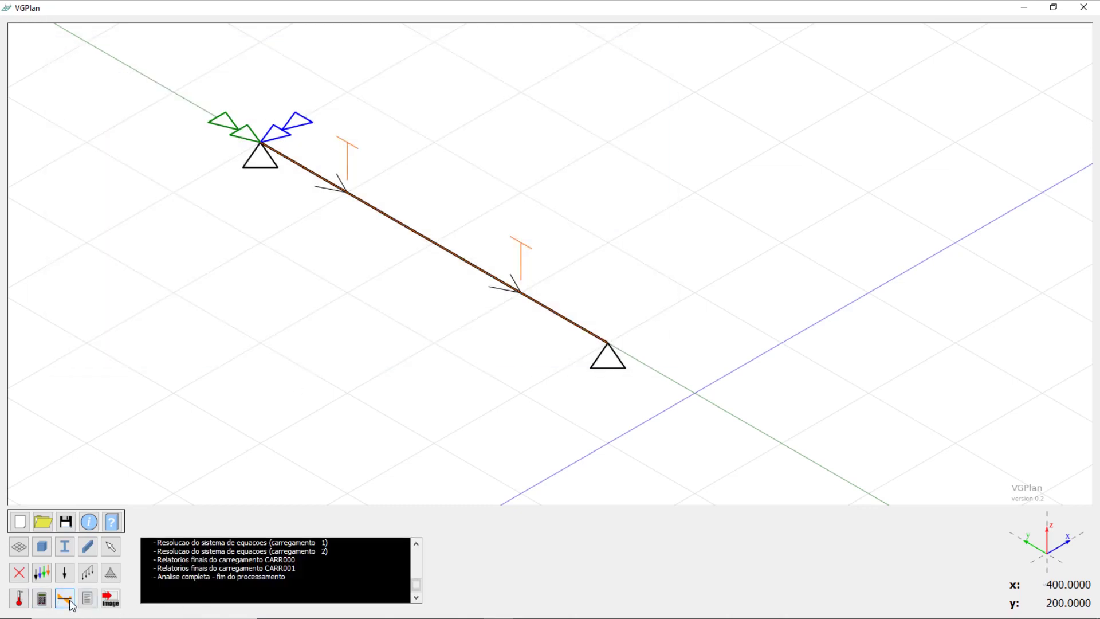
left_click(70, 601)
left_click(265, 519)
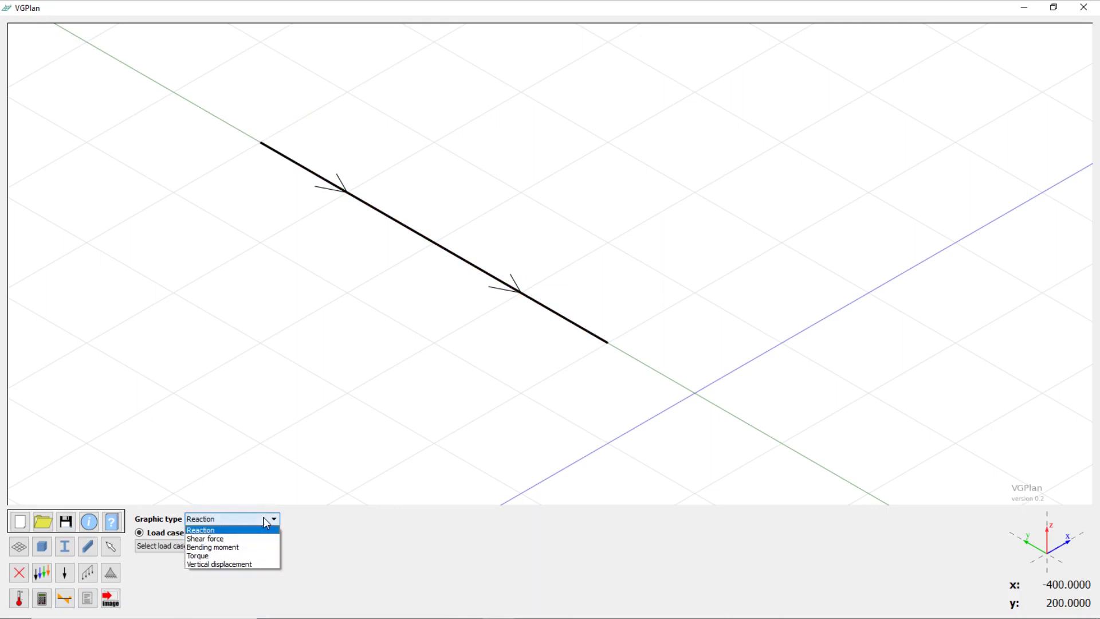
left_click(252, 530)
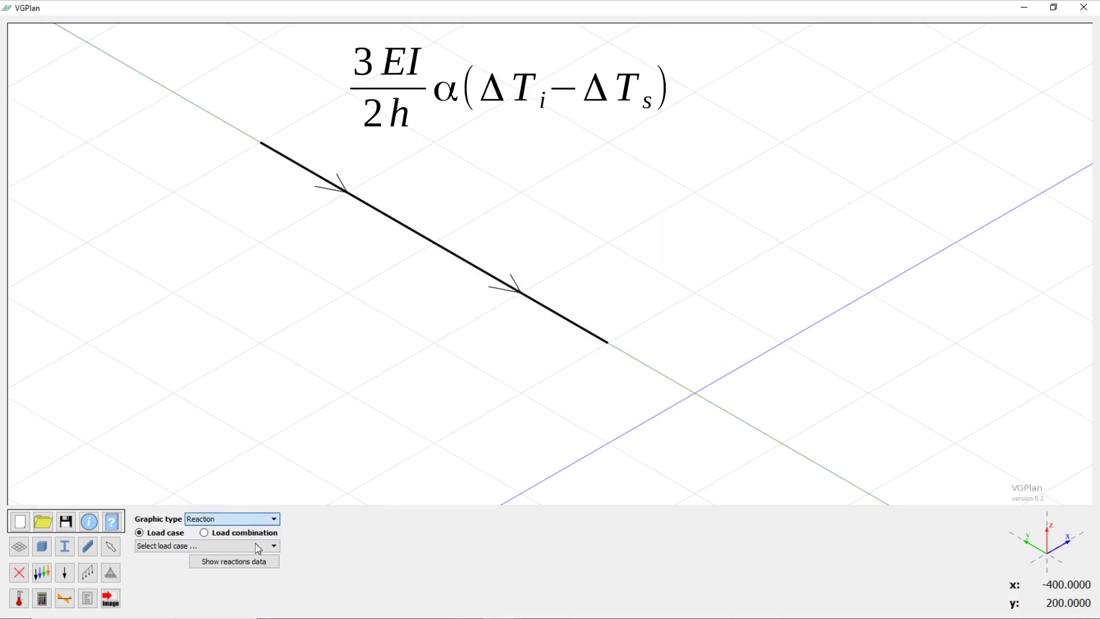
left_click(240, 546)
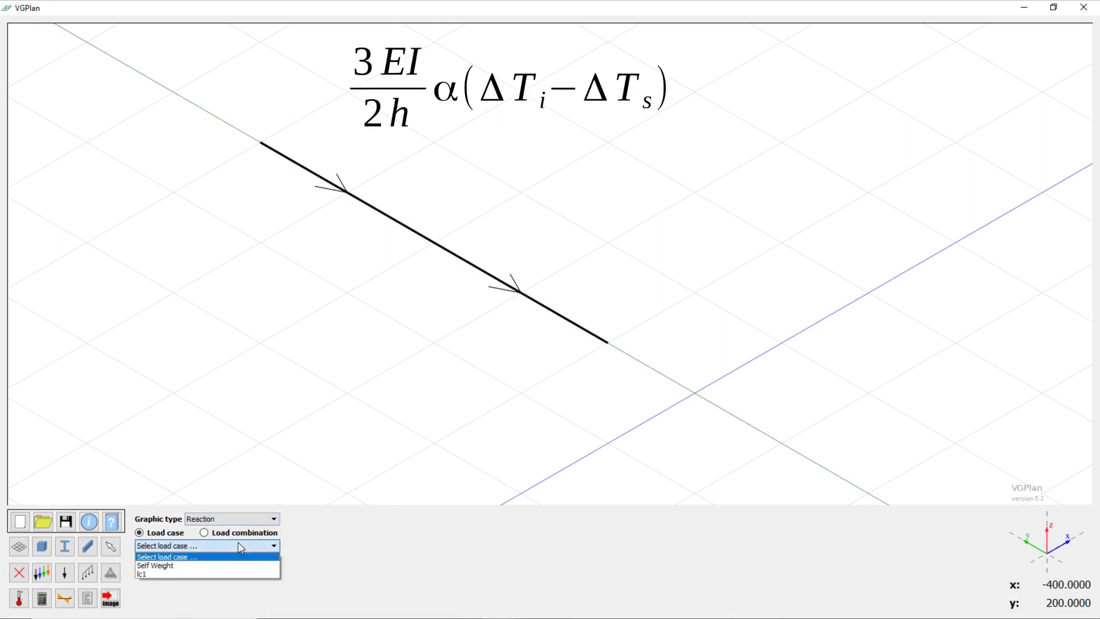
left_click(216, 573)
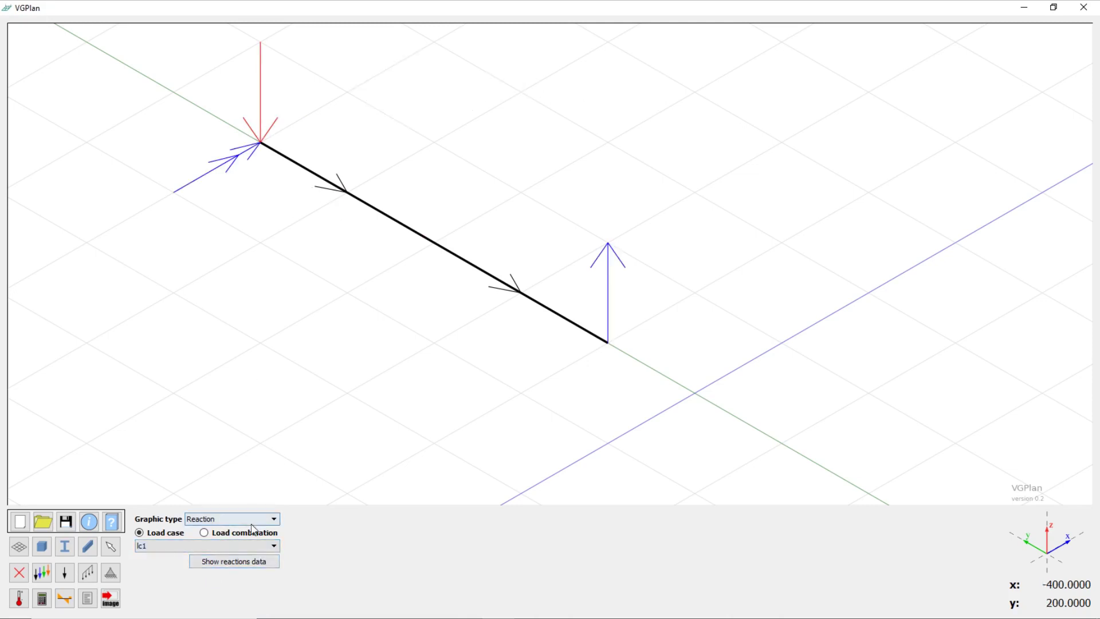
- Examine the lc1 reactions data for the supports at (0, 500) and (0, 100) under the modified support conditions
left_click(241, 562)
left_click(551, 268)
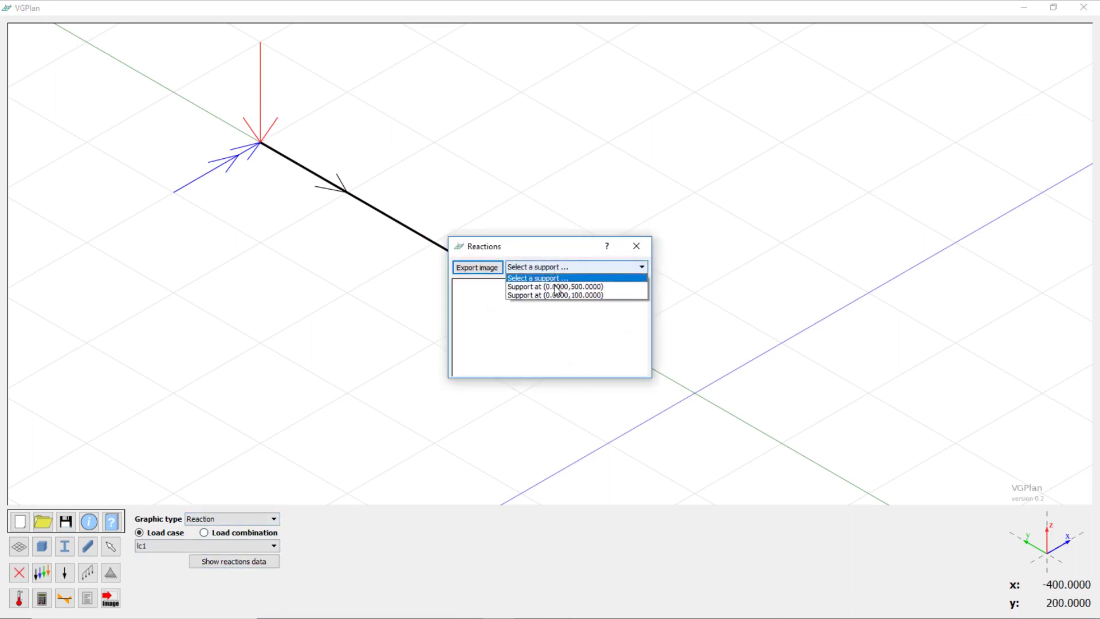
left_click(557, 292)
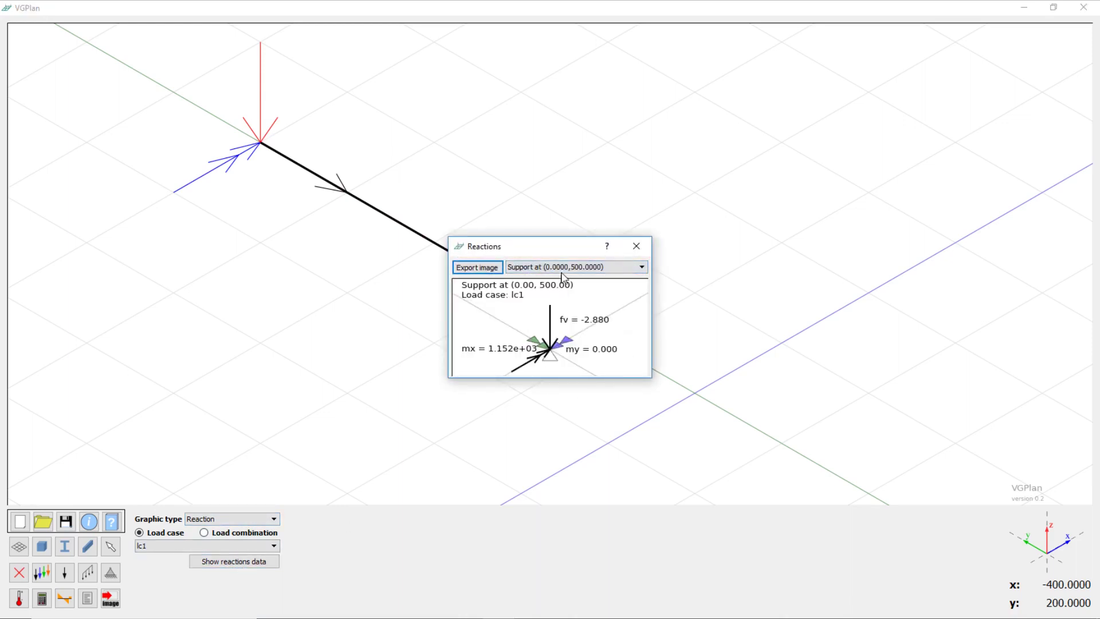
left_click(564, 268)
left_click(568, 295)
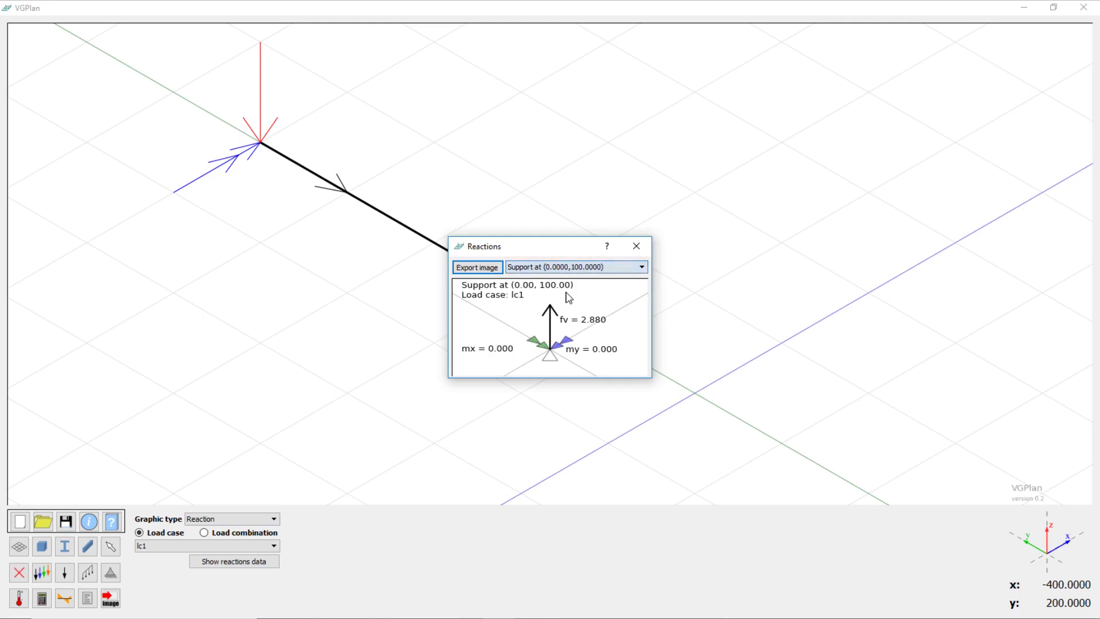
left_click(636, 247)
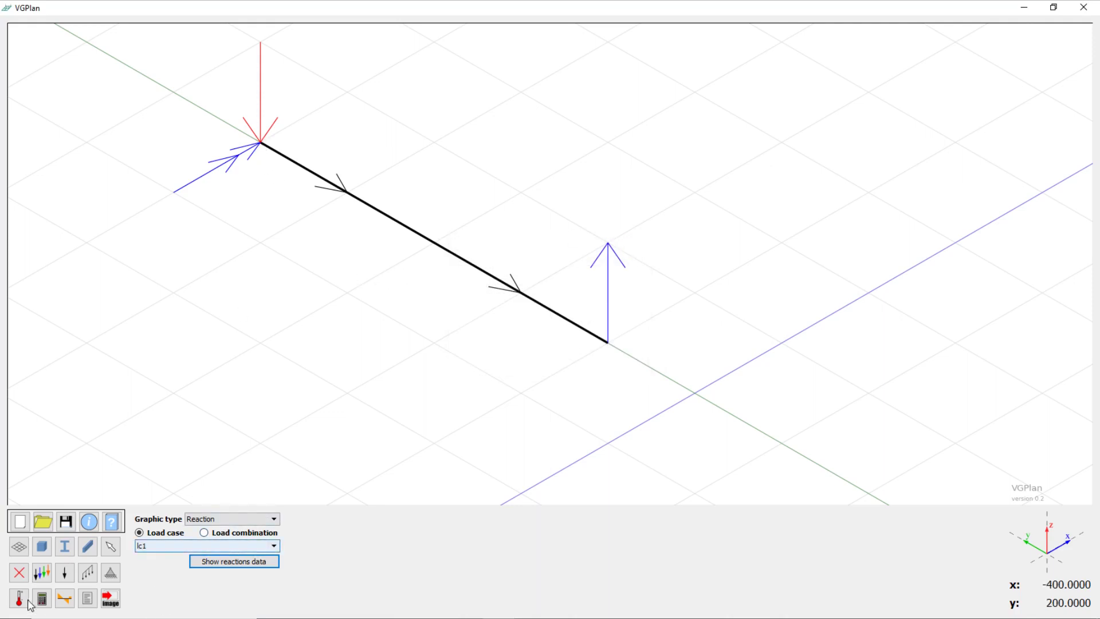
- Display the Bending moment graphic for load case lc1, plot it for both beam segments and read the moment at the fixed end
left_click(256, 519)
left_click(234, 554)
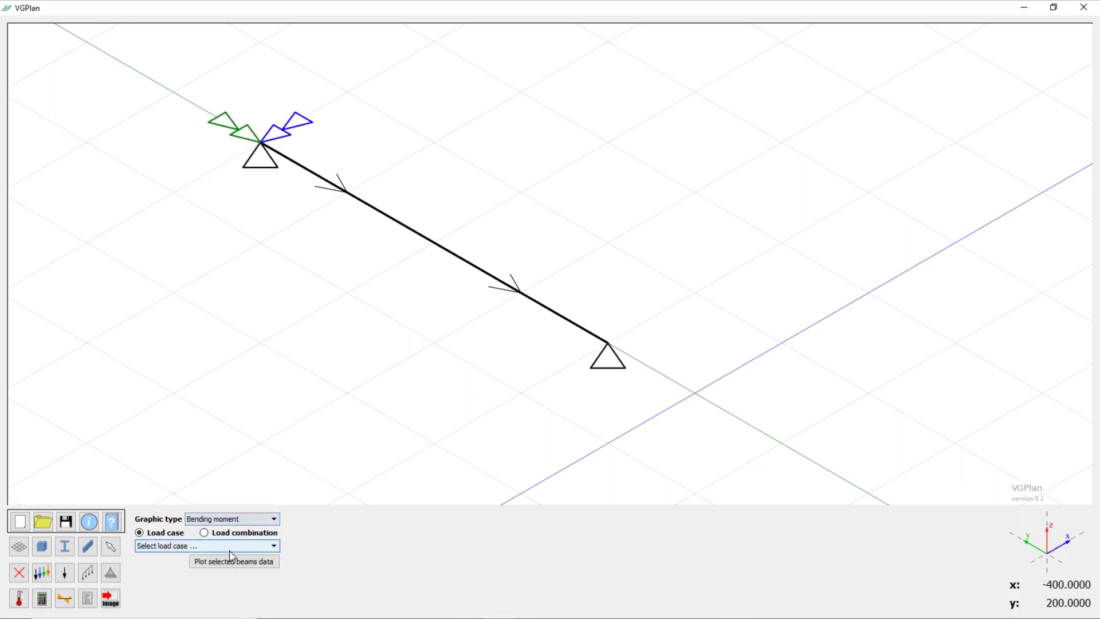
left_click(229, 550)
left_click(195, 576)
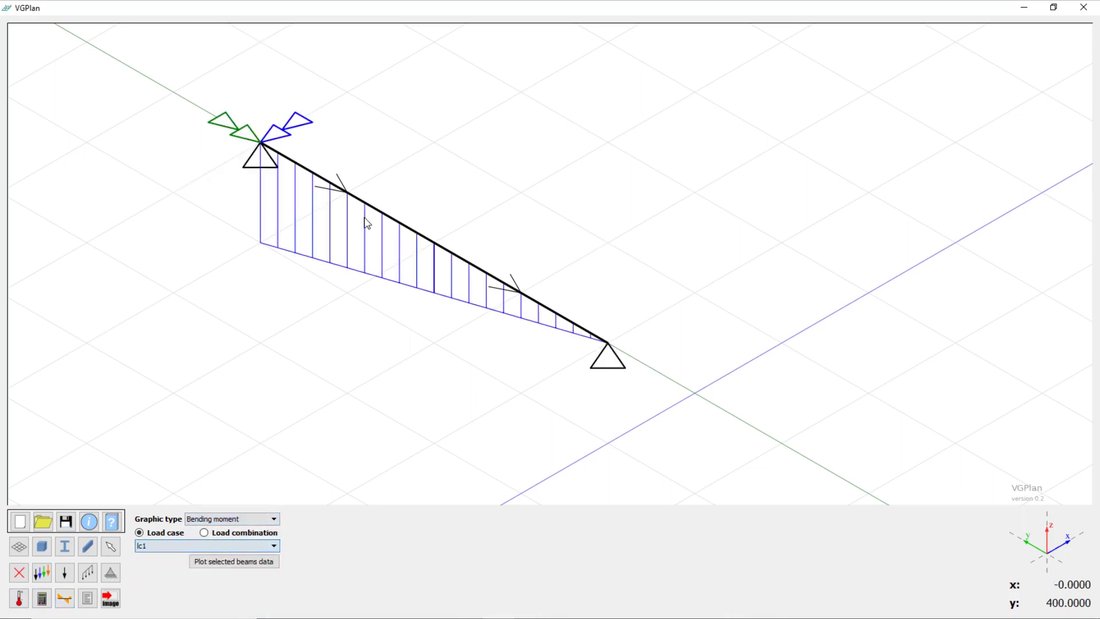
left_click(221, 563)
mouse_move(338, 404)
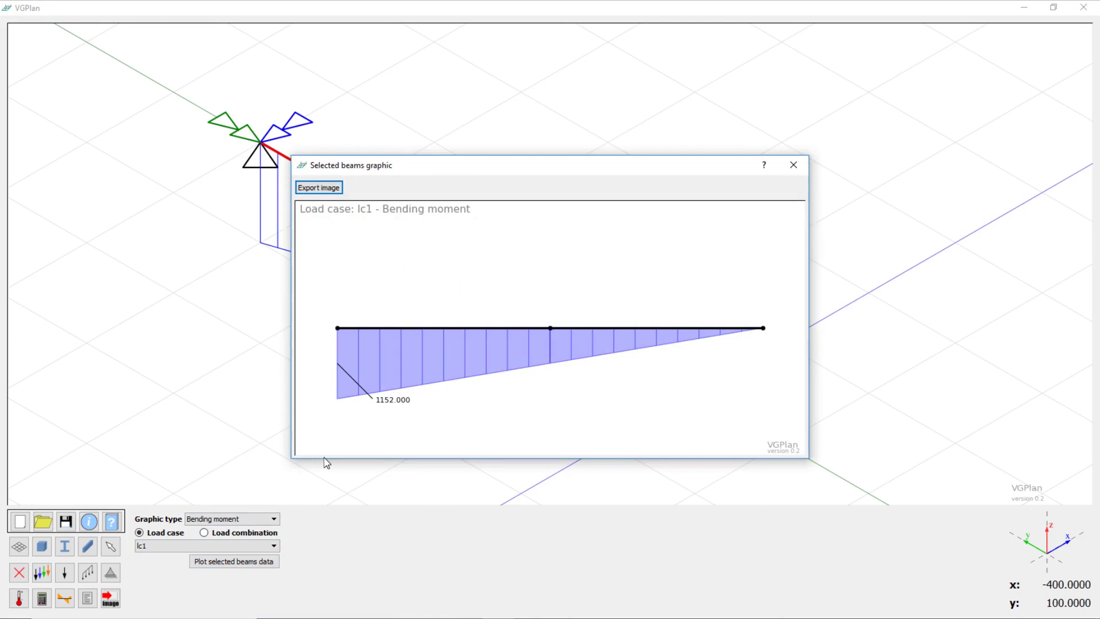
left_click(793, 165)
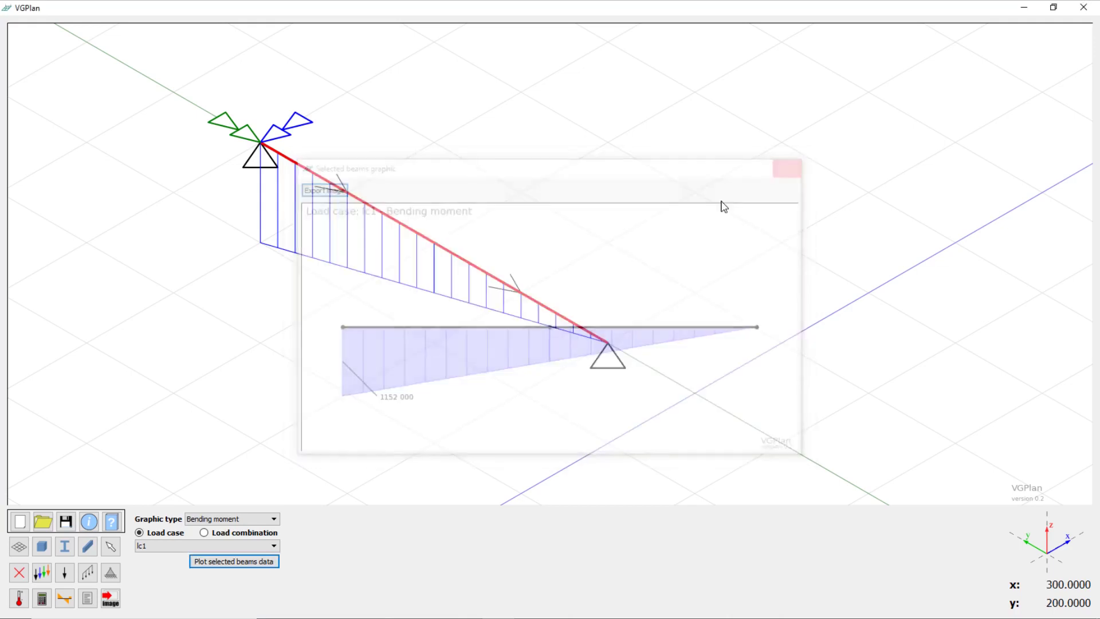